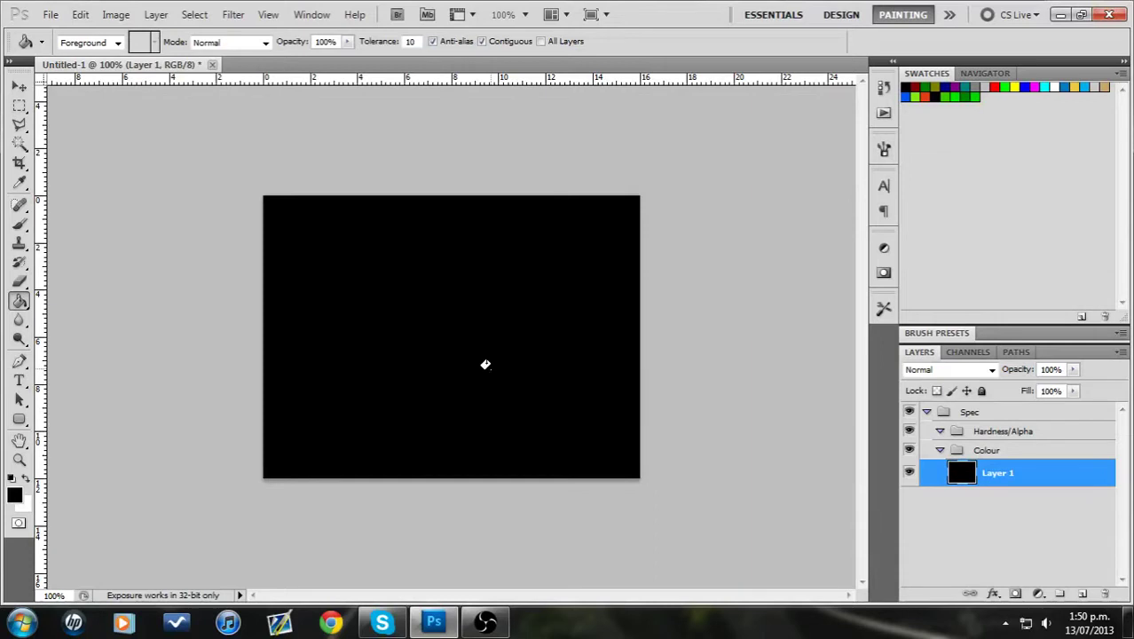
Paint Bucket-fill Layer 1 white, black and white again, then bright red from Swatches.
{"action": "left_click", "coordinate": [27, 479]}
{"action": "left_click", "coordinate": [557, 336]}
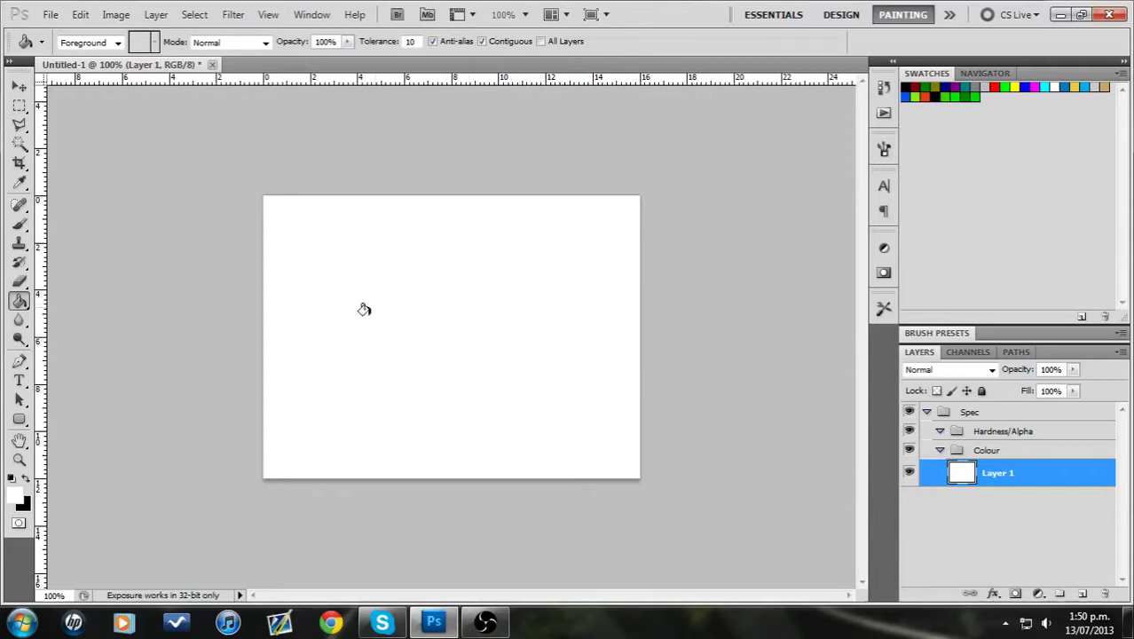
{"action": "left_click", "coordinate": [27, 480]}
{"action": "left_click", "coordinate": [395, 357]}
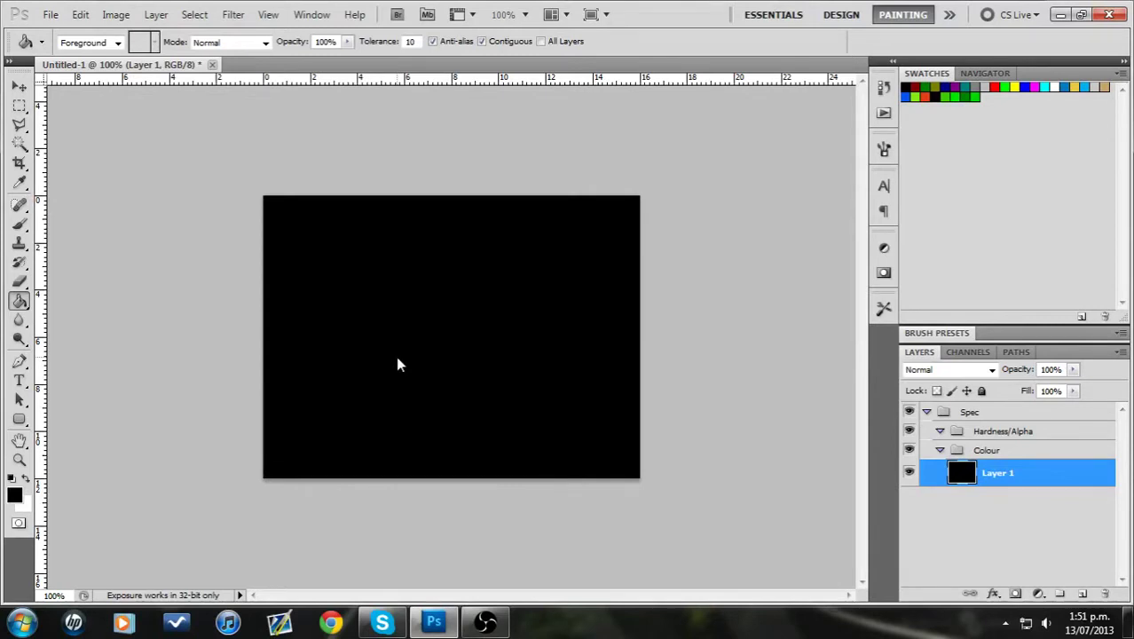
{"action": "left_click", "coordinate": [25, 480]}
{"action": "left_click", "coordinate": [391, 355]}
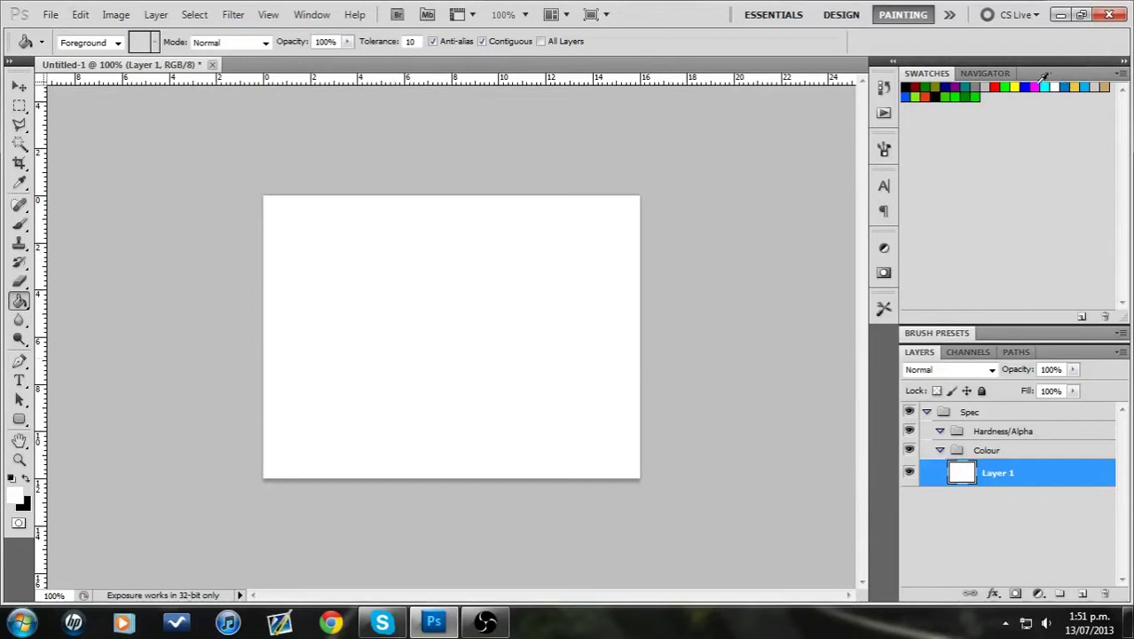
{"action": "left_click", "coordinate": [995, 86]}
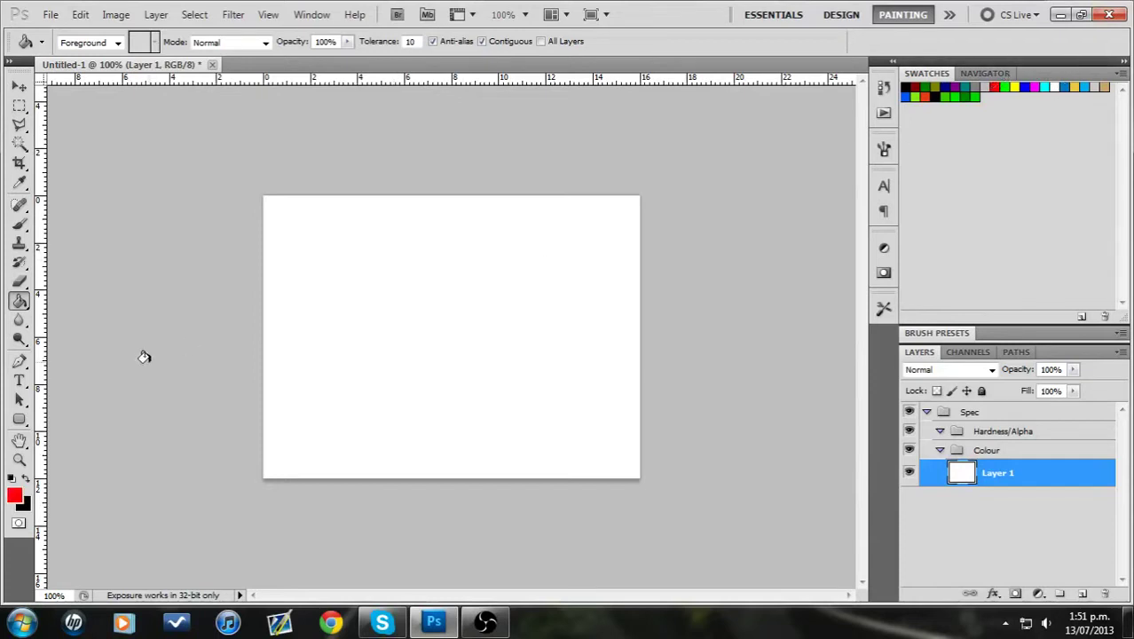
{"action": "left_click", "coordinate": [539, 312]}
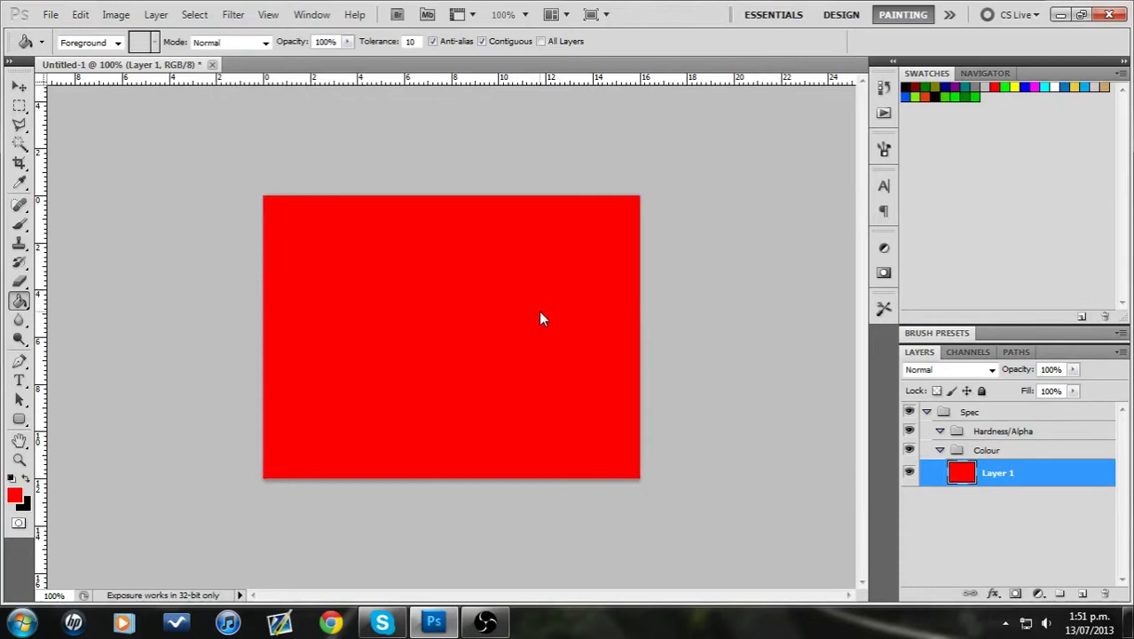
Refill Layer 1 with the dark red swatch using the Paint Bucket.
{"action": "left_click", "coordinate": [915, 86]}
{"action": "left_click", "coordinate": [408, 347]}
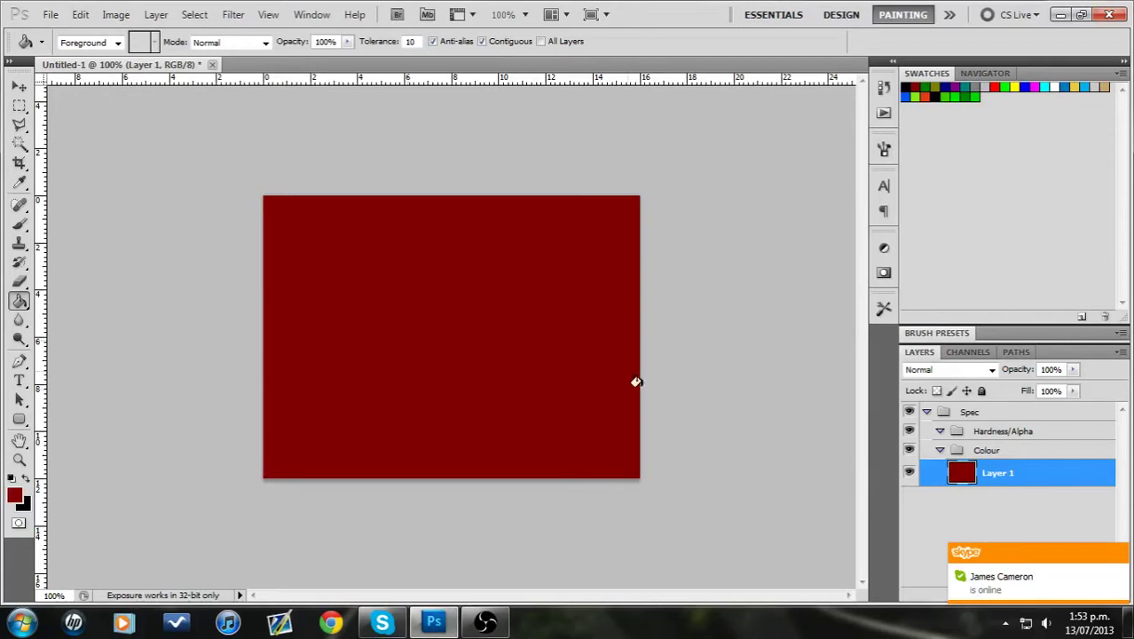
Collapse the Colour group and add a new Layer 2 inside Hardness/Alpha.
{"action": "left_click", "coordinate": [940, 451]}
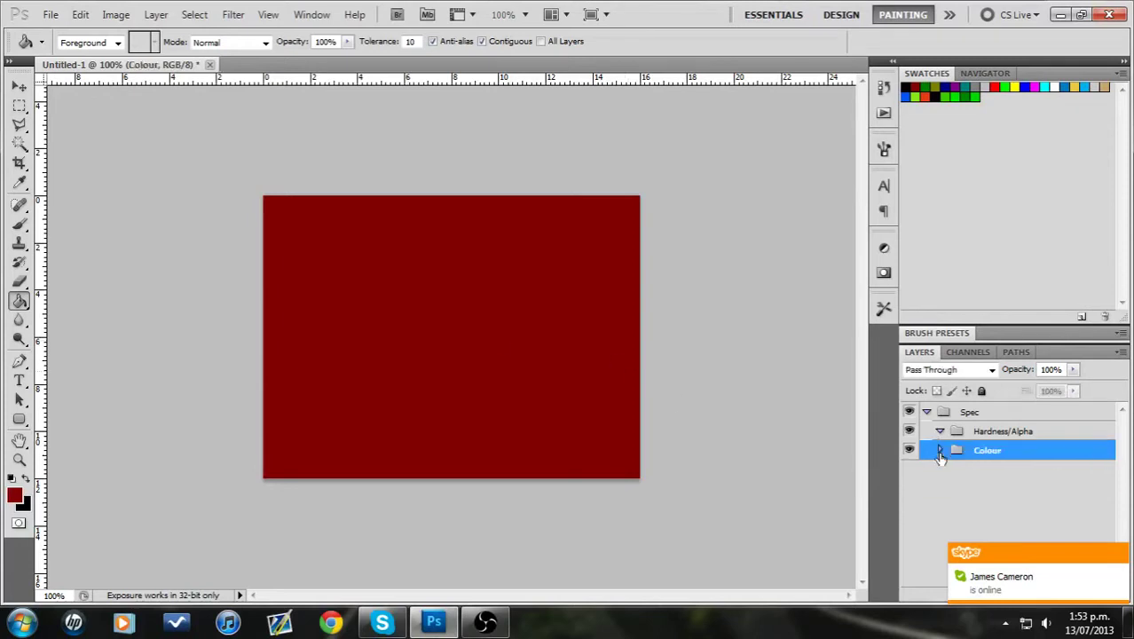
{"action": "left_click", "coordinate": [983, 433]}
{"action": "left_click", "coordinate": [1119, 556]}
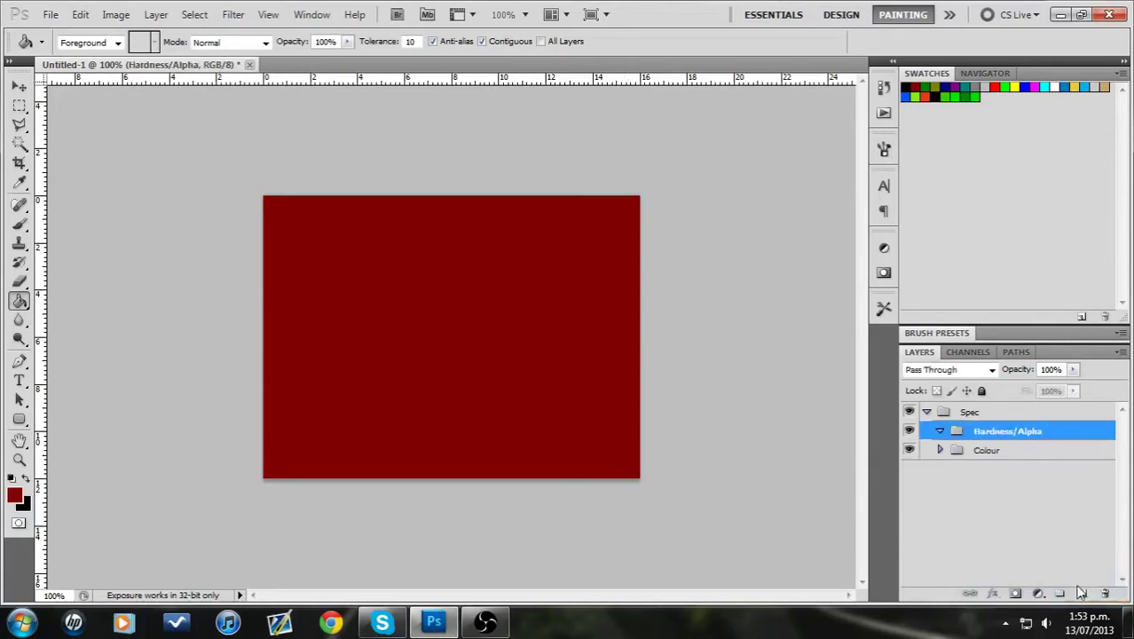
{"action": "left_click", "coordinate": [1082, 594]}
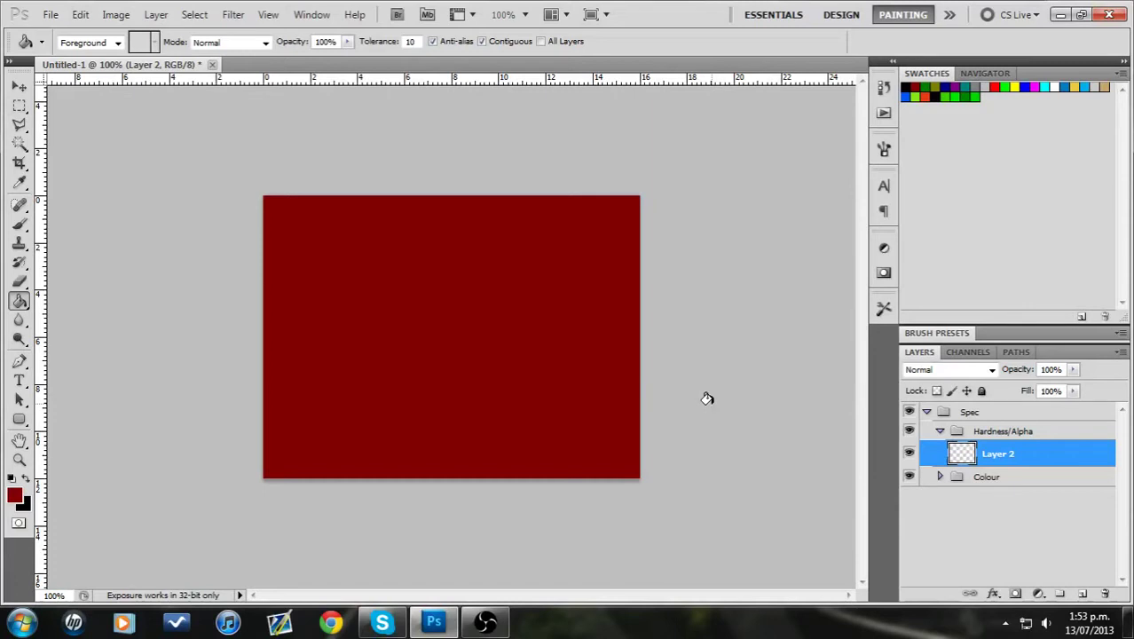
Switch to the Brush tool and set its hardness to 100%.
{"action": "left_click", "coordinate": [18, 227]}
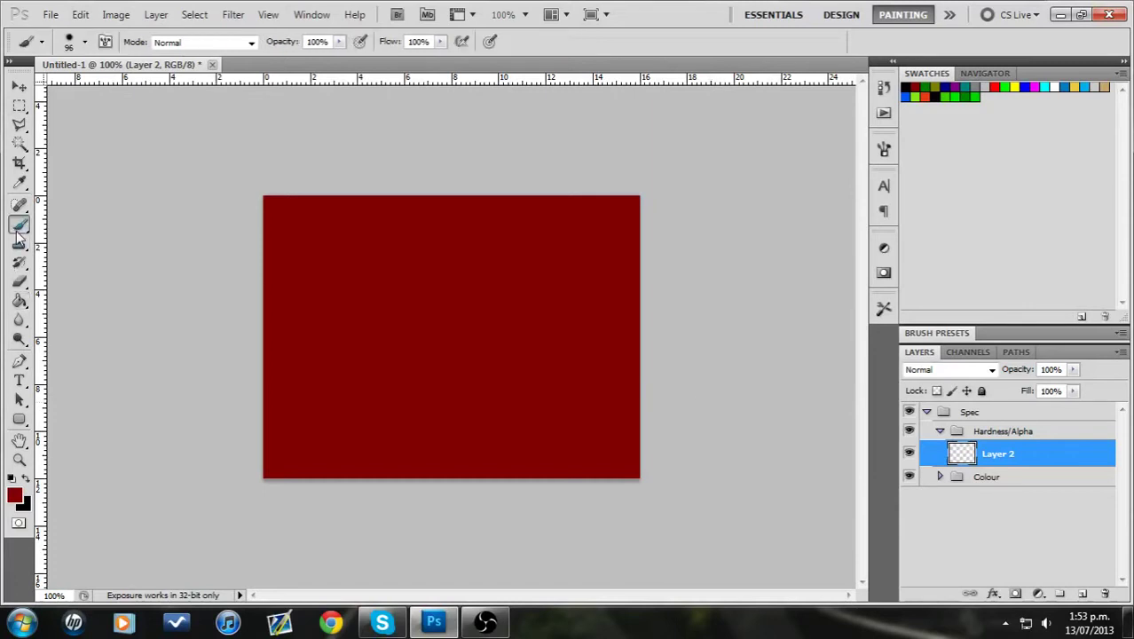
{"action": "left_click", "coordinate": [85, 42]}
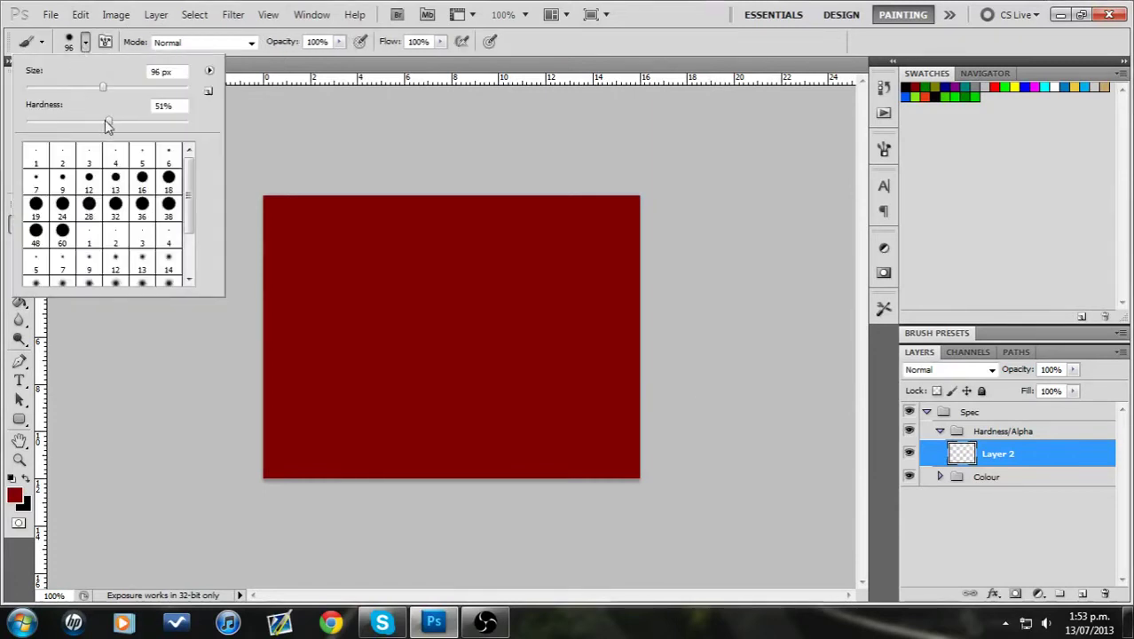
{"action": "left_click_drag", "start_coordinate": [106, 125], "coordinate": [266, 126]}
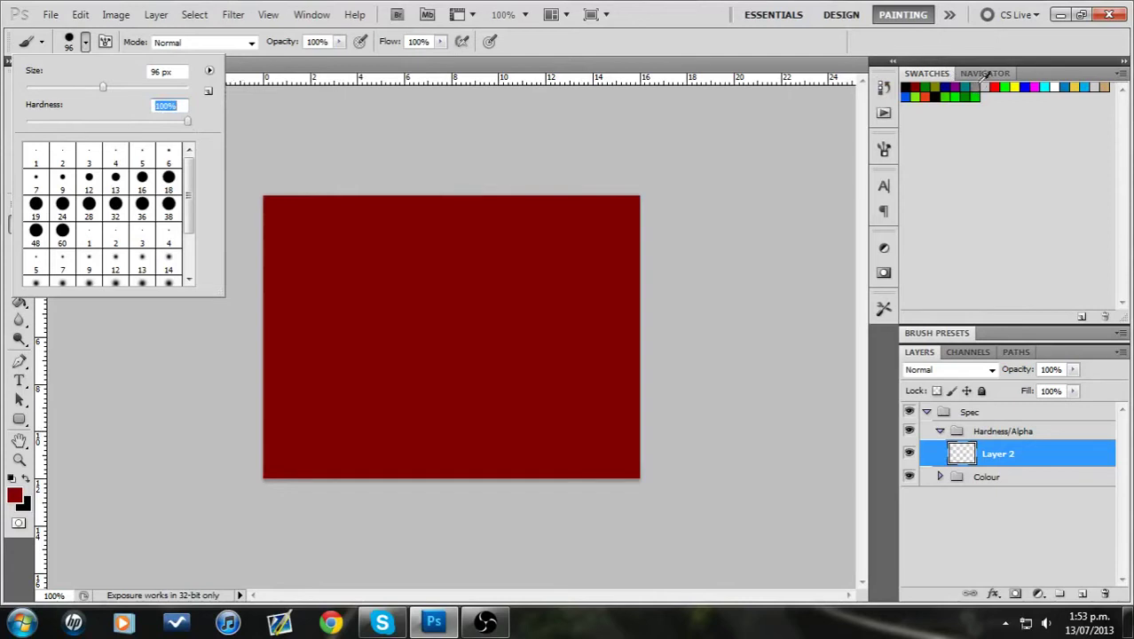
{"action": "key", "text": "Return"}
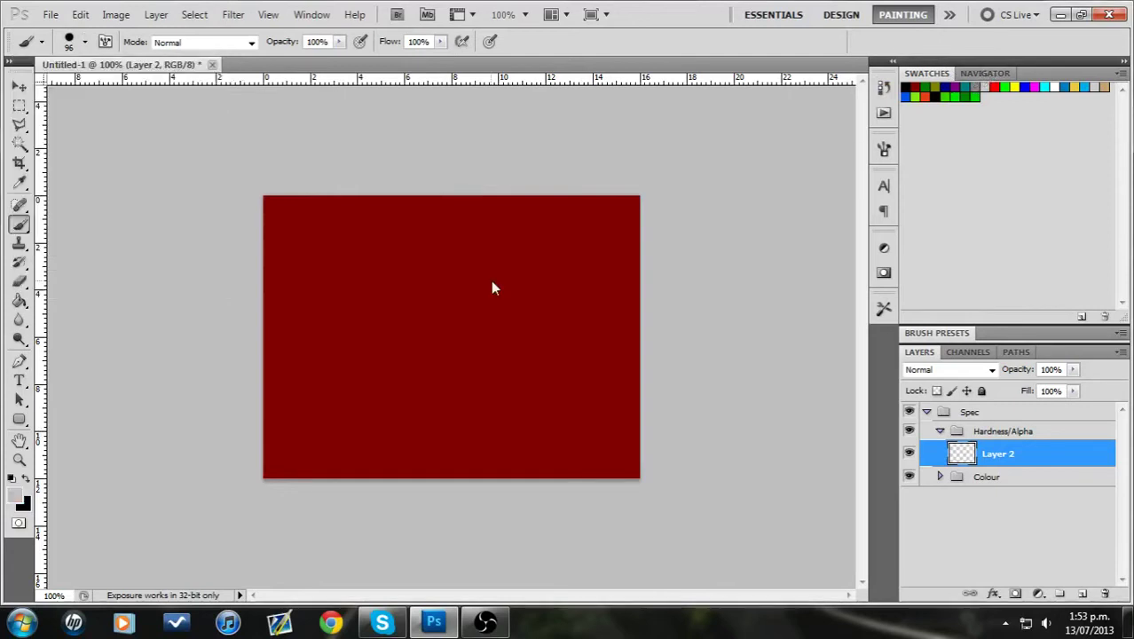
Paint a hard white dot at the centre of Layer 2.
{"action": "left_click", "coordinate": [469, 312]}
{"action": "key", "text": "x"}
{"action": "key", "text": "x"}
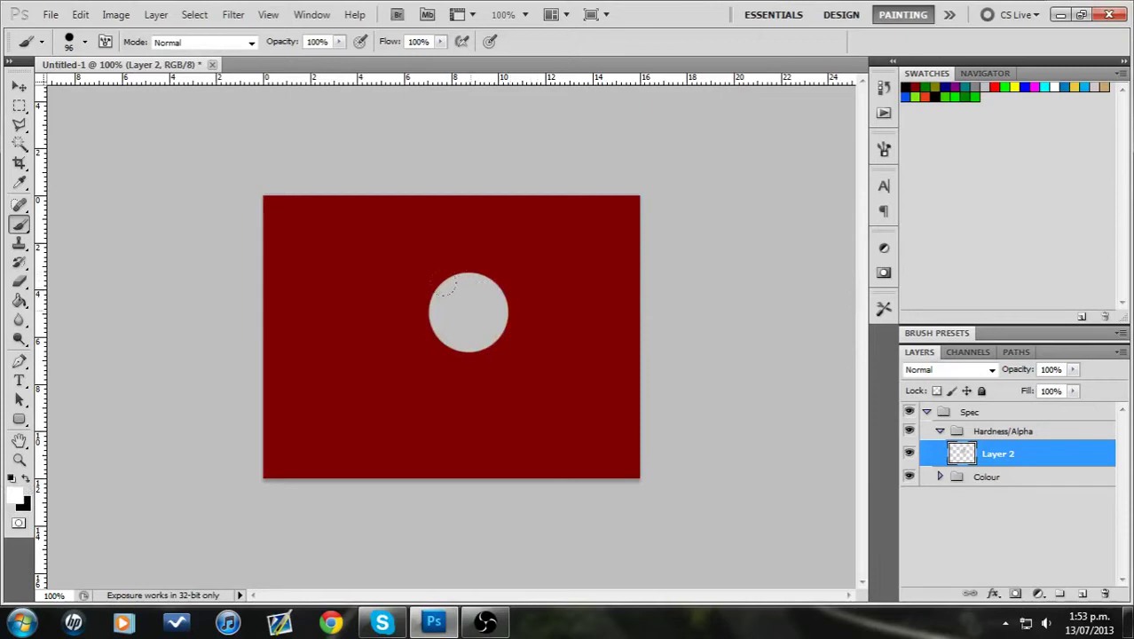
{"action": "left_click", "coordinate": [469, 310]}
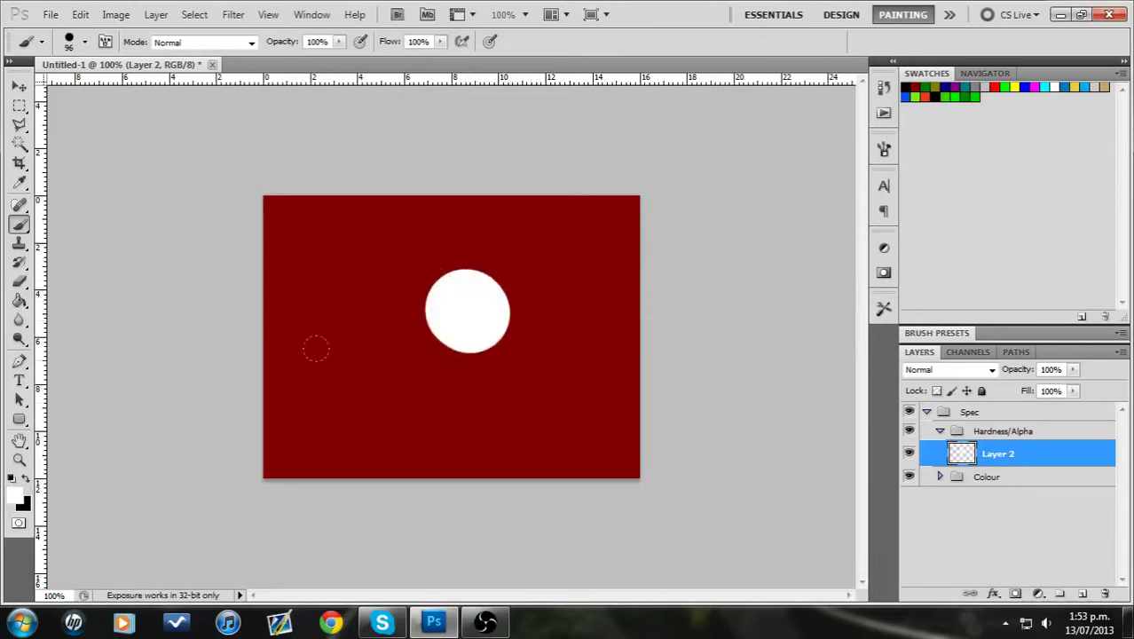
Soften the brush to 0% hardness and paint soft white dots and strokes across the canvas.
{"action": "left_click", "coordinate": [84, 41]}
{"action": "left_click_drag", "start_coordinate": [71, 115], "coordinate": [26, 122]}
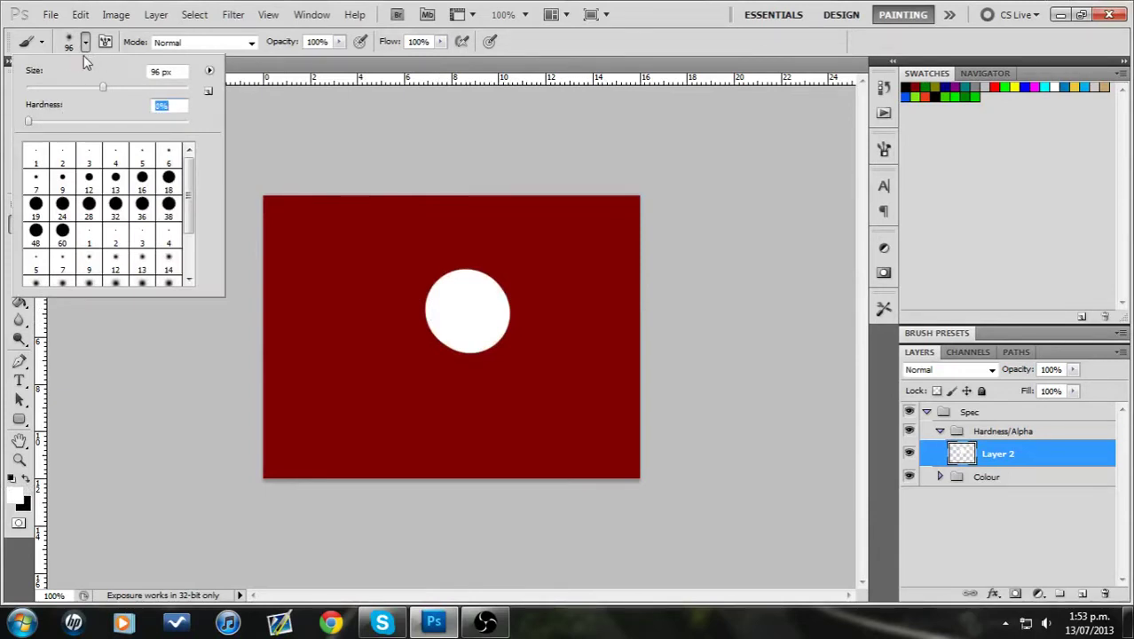
{"action": "key", "text": "Return"}
{"action": "left_click", "coordinate": [334, 337]}
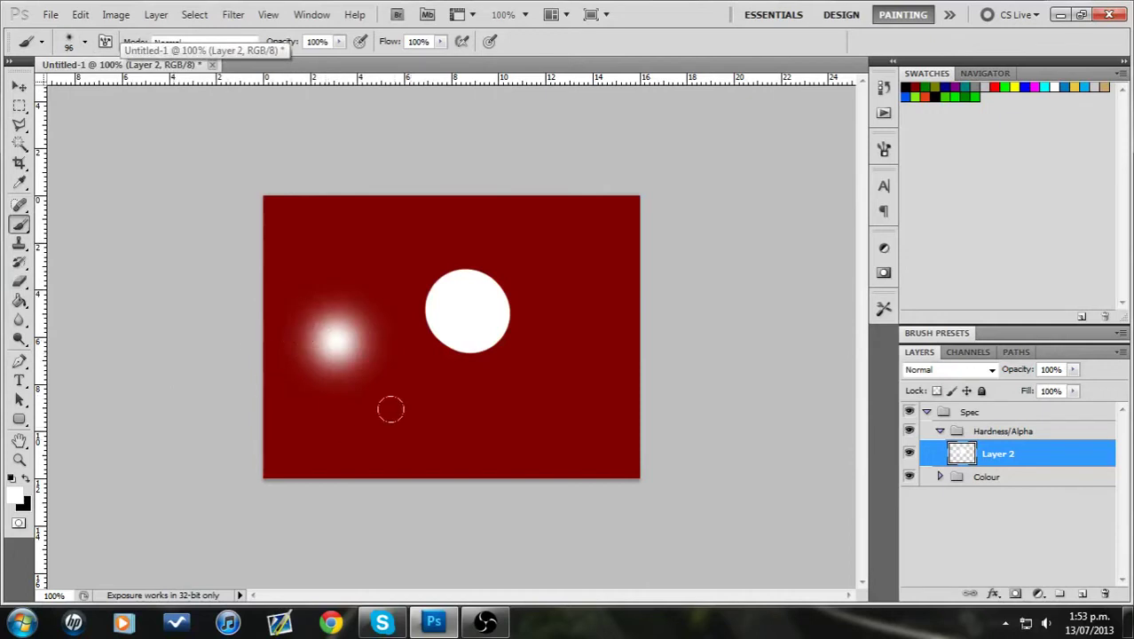
{"action": "mouse_move", "coordinate": [315, 341]}
{"action": "left_mouse_down"}
{"action": "mouse_move", "coordinate": [359, 397]}
{"action": "mouse_move", "coordinate": [421, 408]}
{"action": "left_mouse_up"}
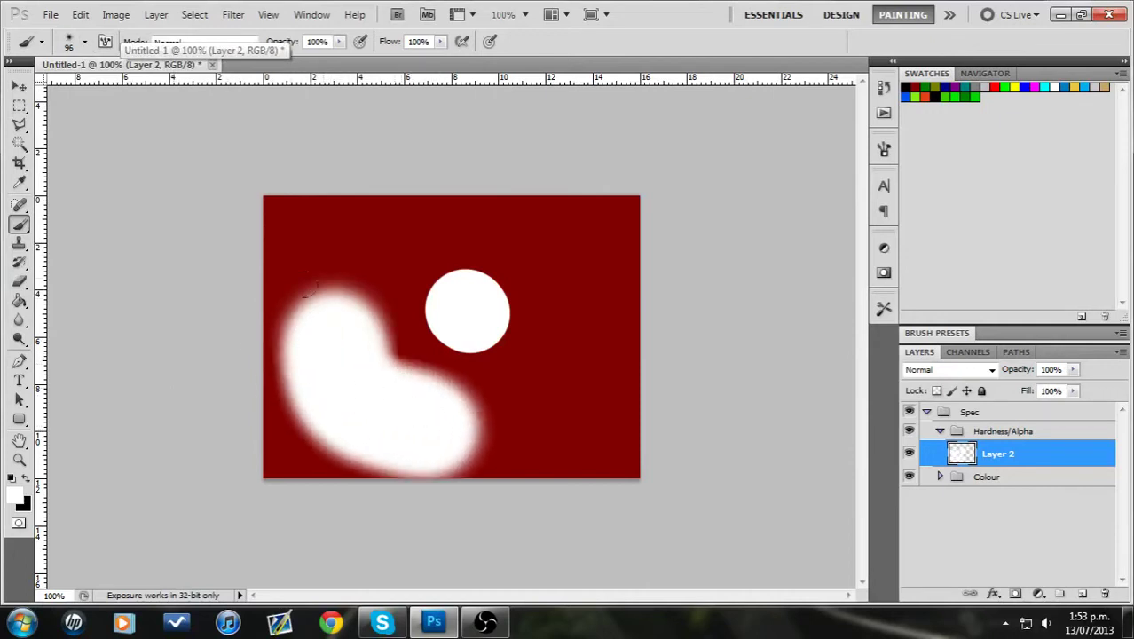
{"action": "left_click", "coordinate": [341, 255]}
{"action": "left_click", "coordinate": [563, 259]}
{"action": "left_click", "coordinate": [589, 381]}
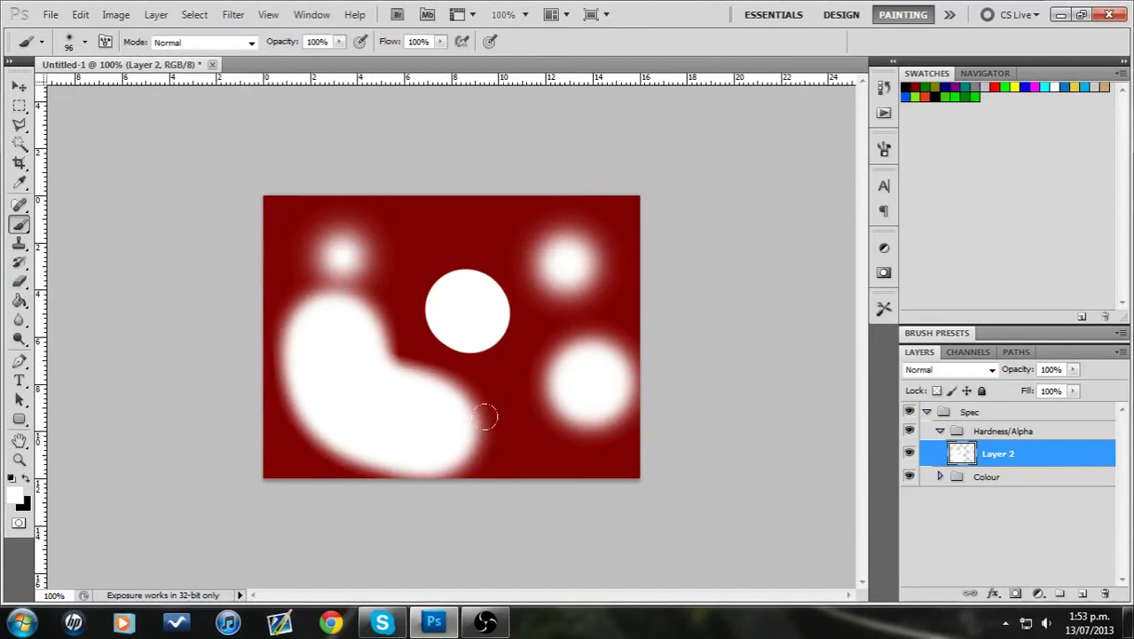
{"action": "mouse_move", "coordinate": [273, 200]}
{"action": "left_mouse_down"}
{"action": "mouse_move", "coordinate": [632, 180]}
{"action": "mouse_move", "coordinate": [638, 197]}
{"action": "mouse_move", "coordinate": [175, 244]}
{"action": "mouse_move", "coordinate": [569, 221]}
{"action": "mouse_move", "coordinate": [535, 273]}
{"action": "mouse_move", "coordinate": [243, 312]}
{"action": "mouse_move", "coordinate": [365, 341]}
{"action": "mouse_move", "coordinate": [366, 369]}
{"action": "mouse_move", "coordinate": [118, 425]}
{"action": "mouse_move", "coordinate": [612, 385]}
{"action": "mouse_move", "coordinate": [502, 413]}
{"action": "mouse_move", "coordinate": [722, 451]}
{"action": "mouse_move", "coordinate": [269, 479]}
{"action": "left_mouse_up"}
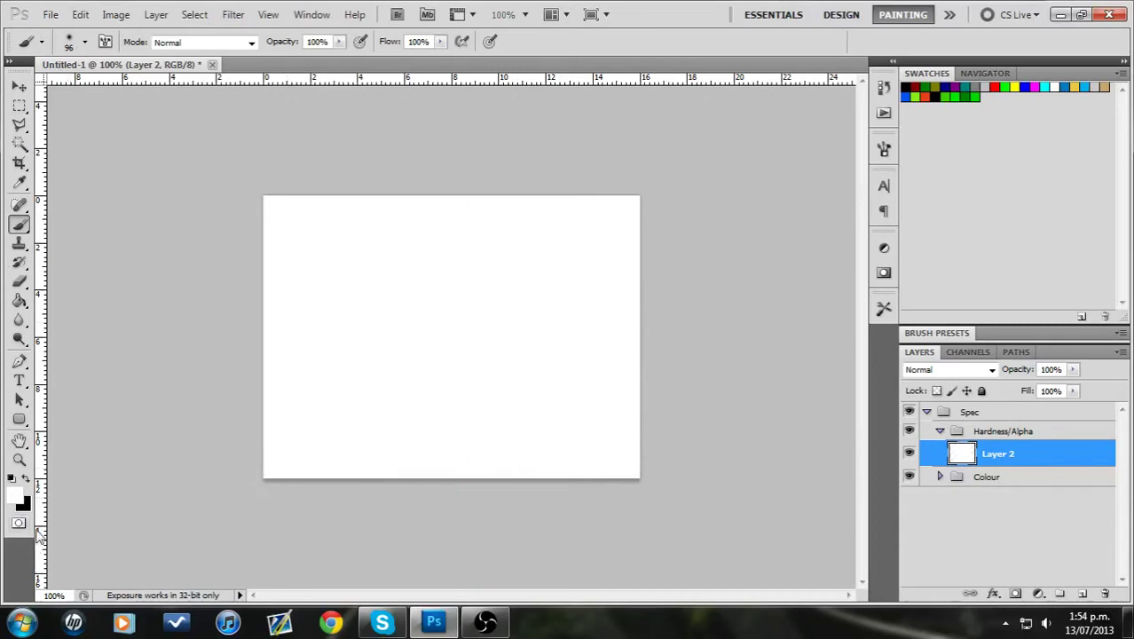
Paint a soft black dot at upper middle with a 0% hardness brush.
{"action": "left_click", "coordinate": [27, 480]}
{"action": "left_click", "coordinate": [85, 41]}
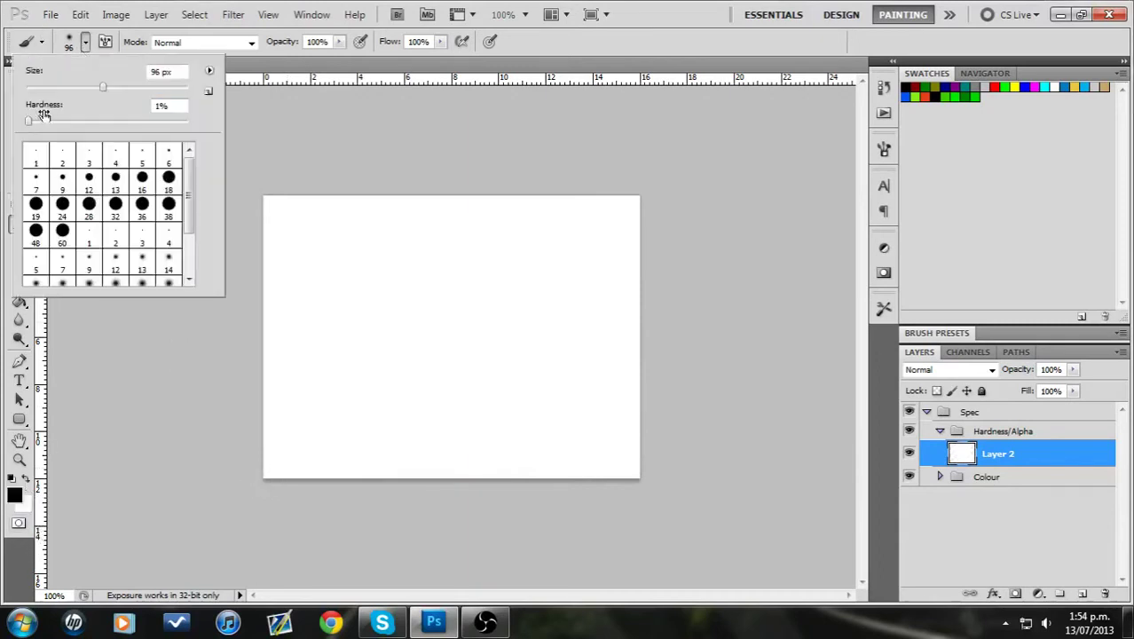
{"action": "left_click_drag", "start_coordinate": [31, 124], "coordinate": [7, 128]}
{"action": "left_click", "coordinate": [417, 285]}
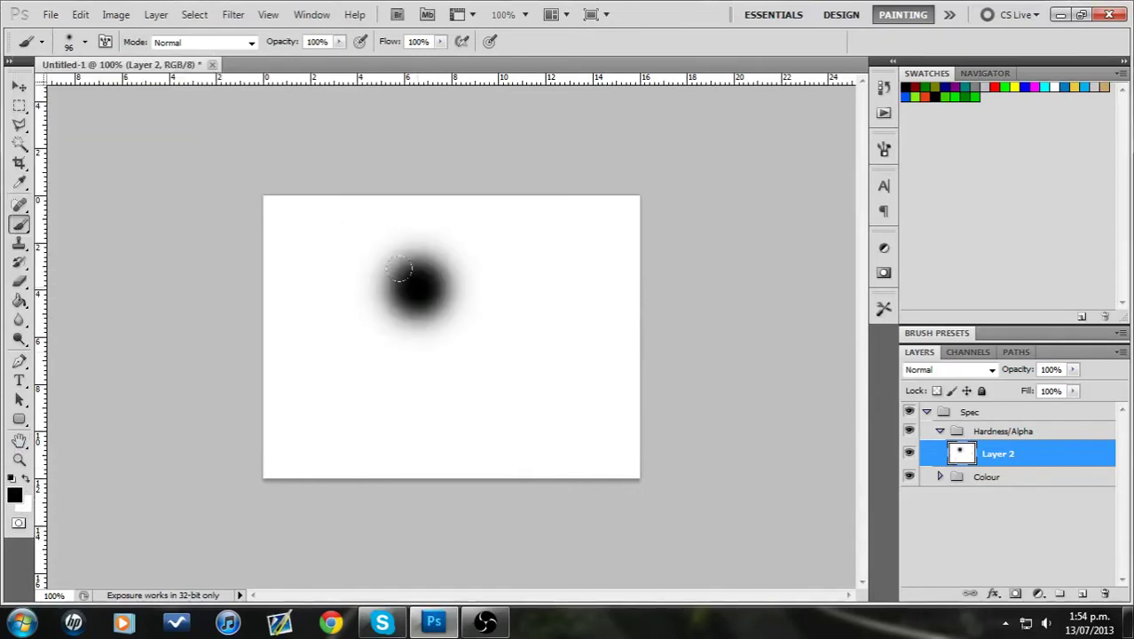
Reset hardness to 100% and paint a hard black dot at lower right.
{"action": "left_click", "coordinate": [85, 42]}
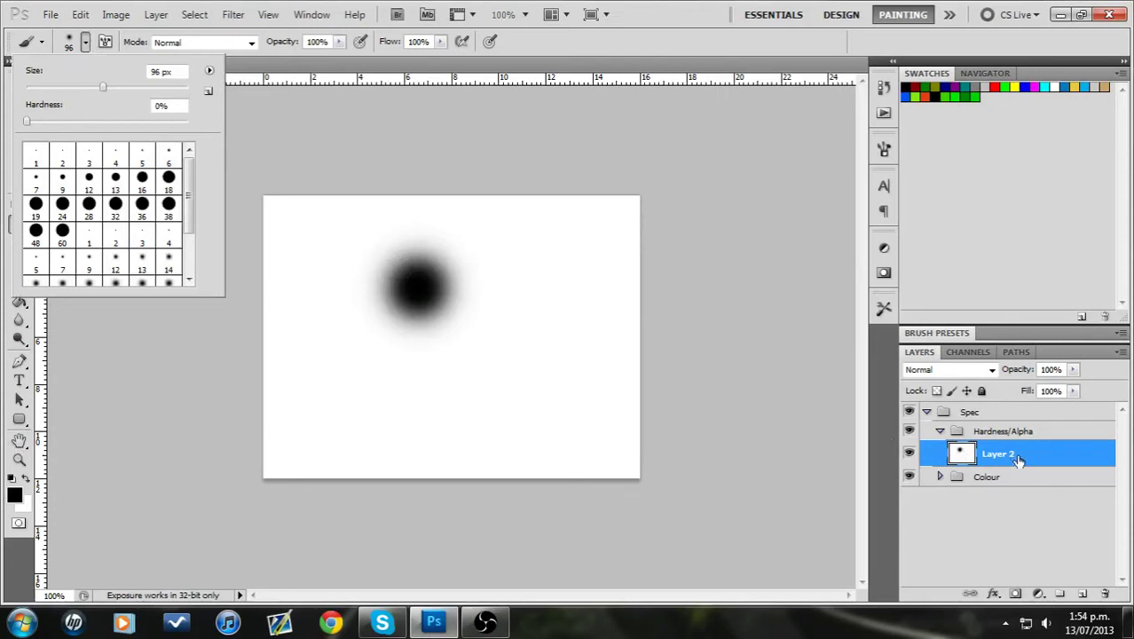
{"action": "left_click_drag", "start_coordinate": [27, 121], "coordinate": [188, 122]}
{"action": "left_click", "coordinate": [537, 411]}
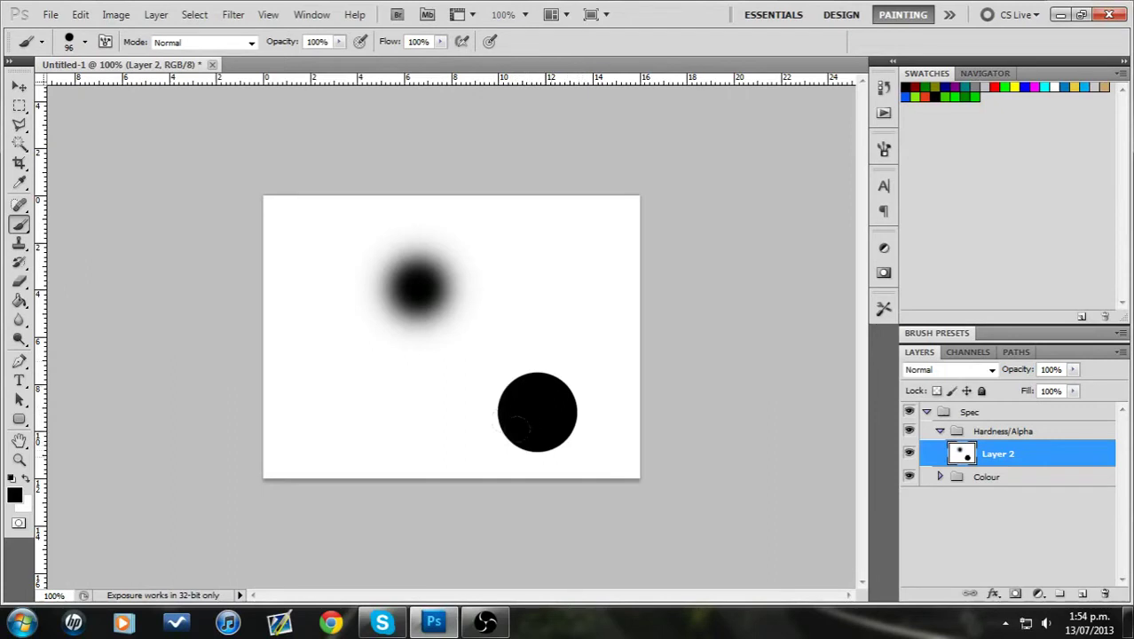
Add Layers 3 and 4 in Hardness/Alpha with more hard black dots.
{"action": "left_click", "coordinate": [1000, 435]}
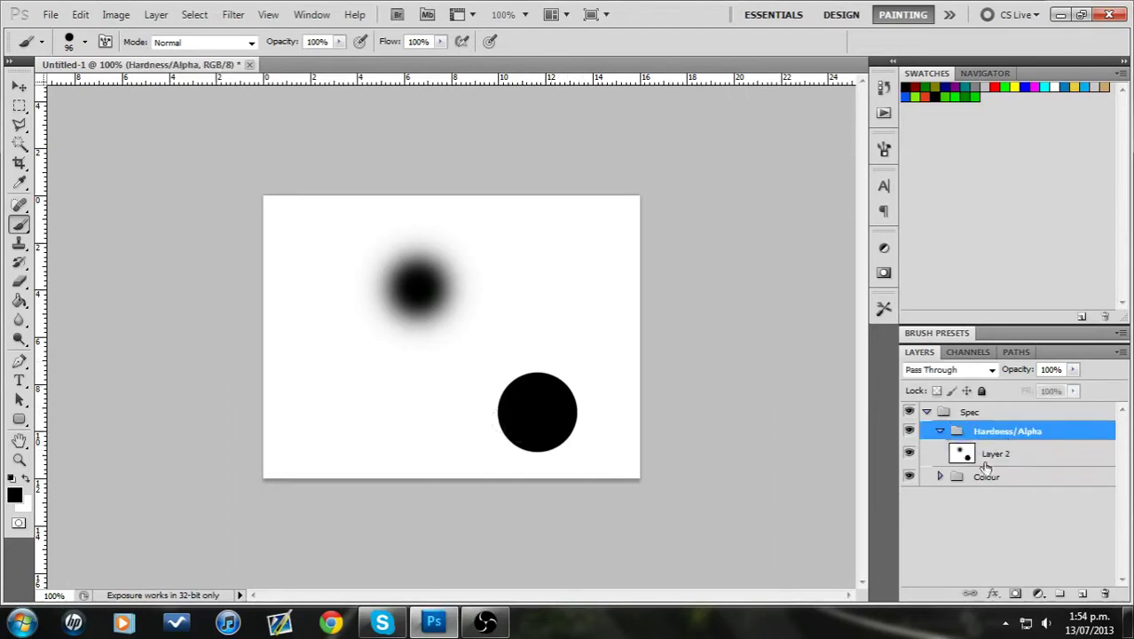
{"action": "left_click", "coordinate": [993, 452]}
{"action": "left_click", "coordinate": [1083, 593]}
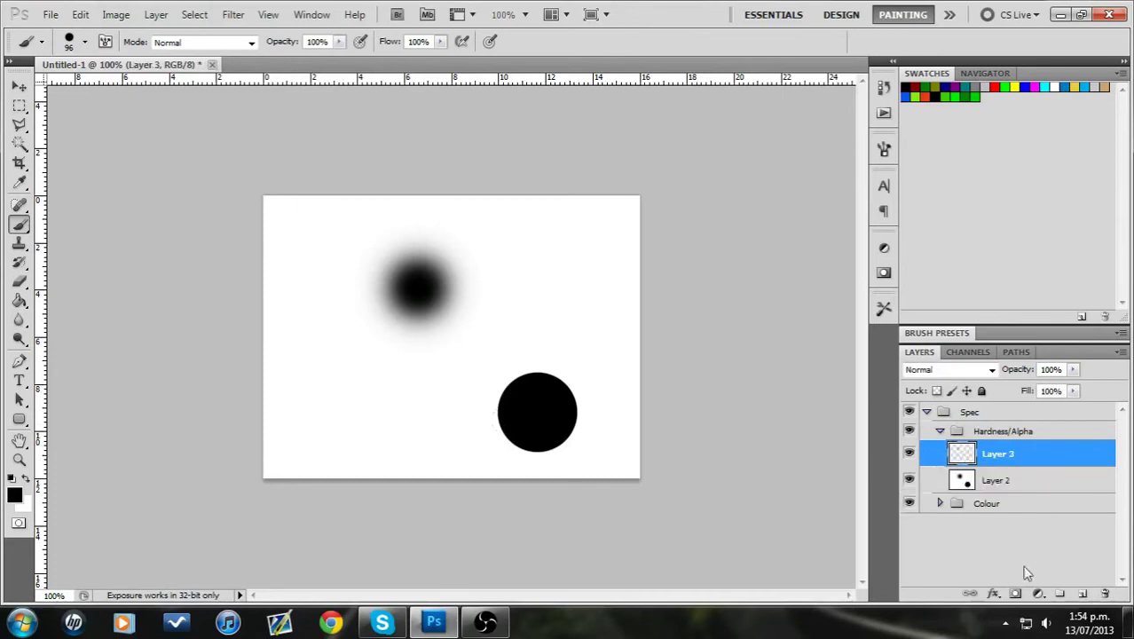
{"action": "left_click_drag", "start_coordinate": [333, 355], "coordinate": [324, 359]}
{"action": "left_click", "coordinate": [320, 438]}
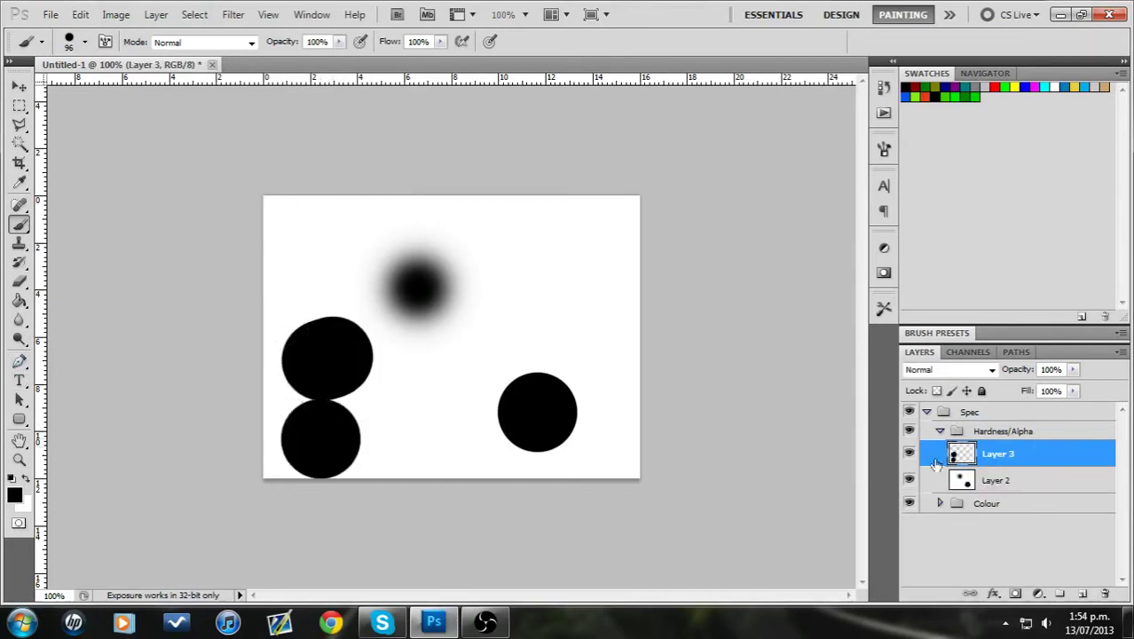
{"action": "left_click", "coordinate": [1083, 593]}
{"action": "left_click", "coordinate": [530, 279]}
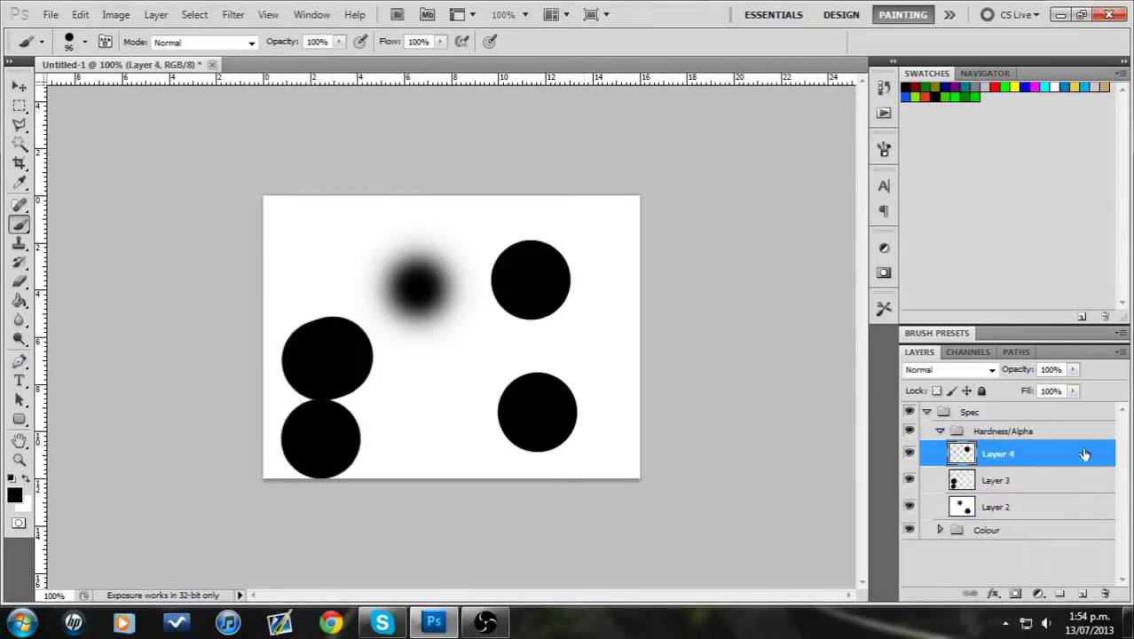
Duplicate the Hardness/Alpha group and merge the copy into one layer.
{"action": "left_click", "coordinate": [939, 430]}
{"action": "right_click", "coordinate": [1015, 439]}
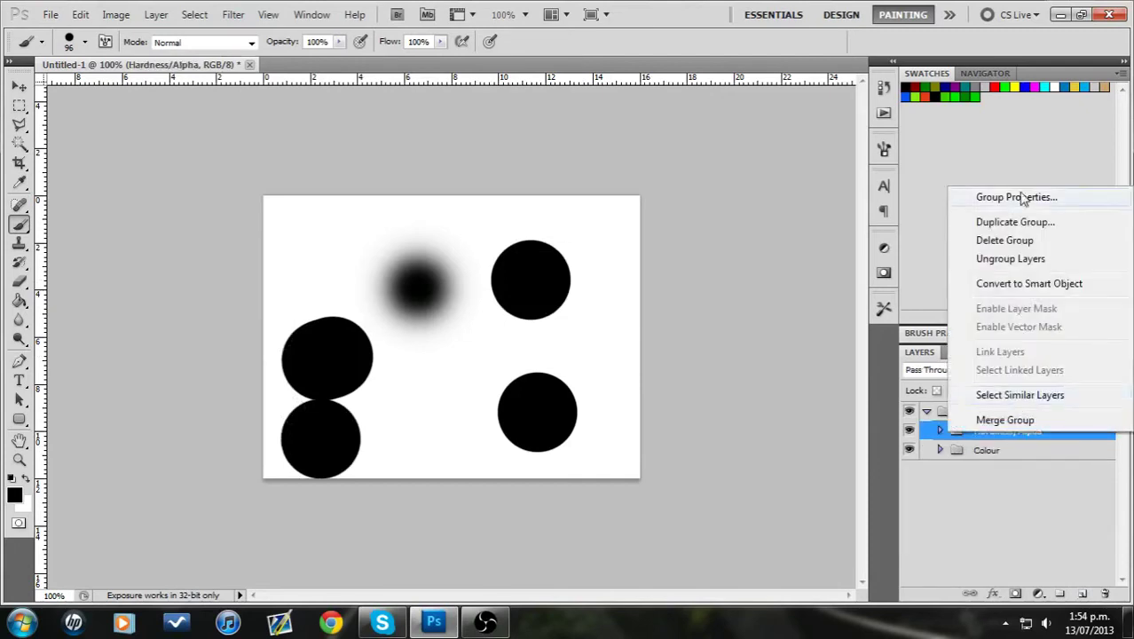
{"action": "left_click", "coordinate": [1017, 221]}
{"action": "left_click", "coordinate": [702, 193]}
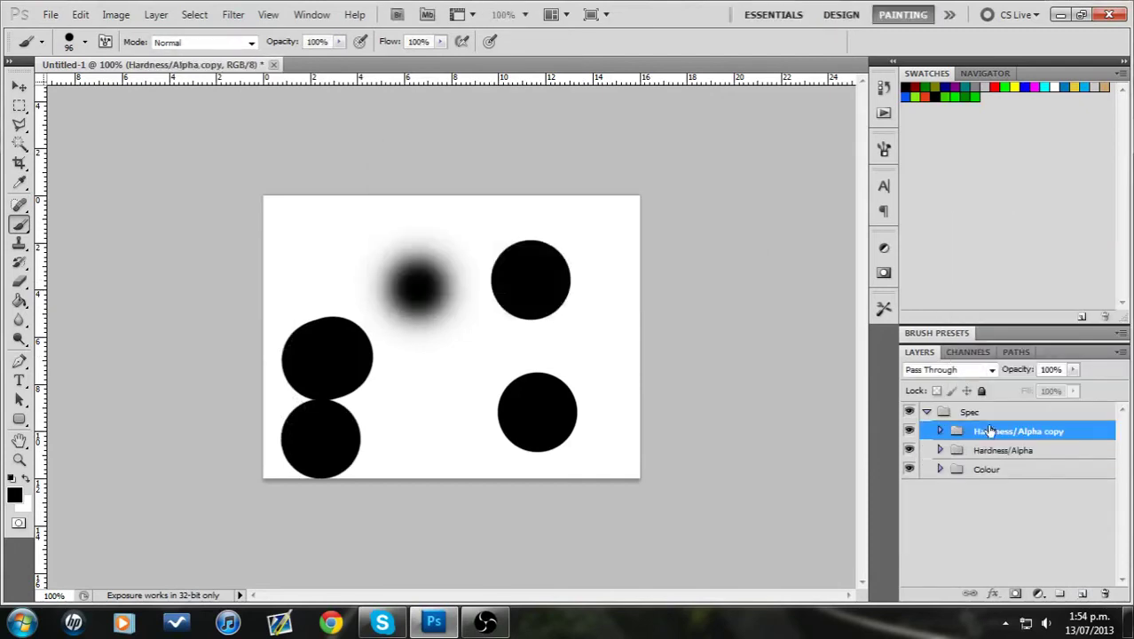
{"action": "right_click", "coordinate": [997, 434]}
{"action": "left_click", "coordinate": [980, 412]}
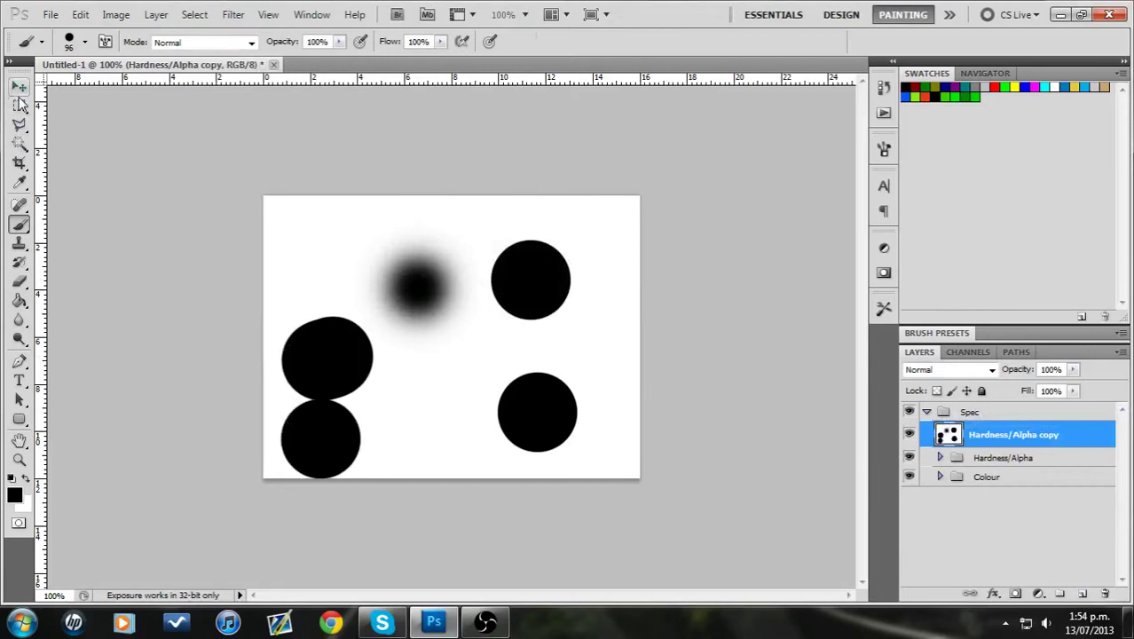
Marquee-select the whole canvas and copy the dots image with Edit > Copy.
{"action": "left_click", "coordinate": [20, 107]}
{"action": "left_click_drag", "start_coordinate": [174, 115], "coordinate": [647, 492]}
{"action": "left_click", "coordinate": [80, 15]}
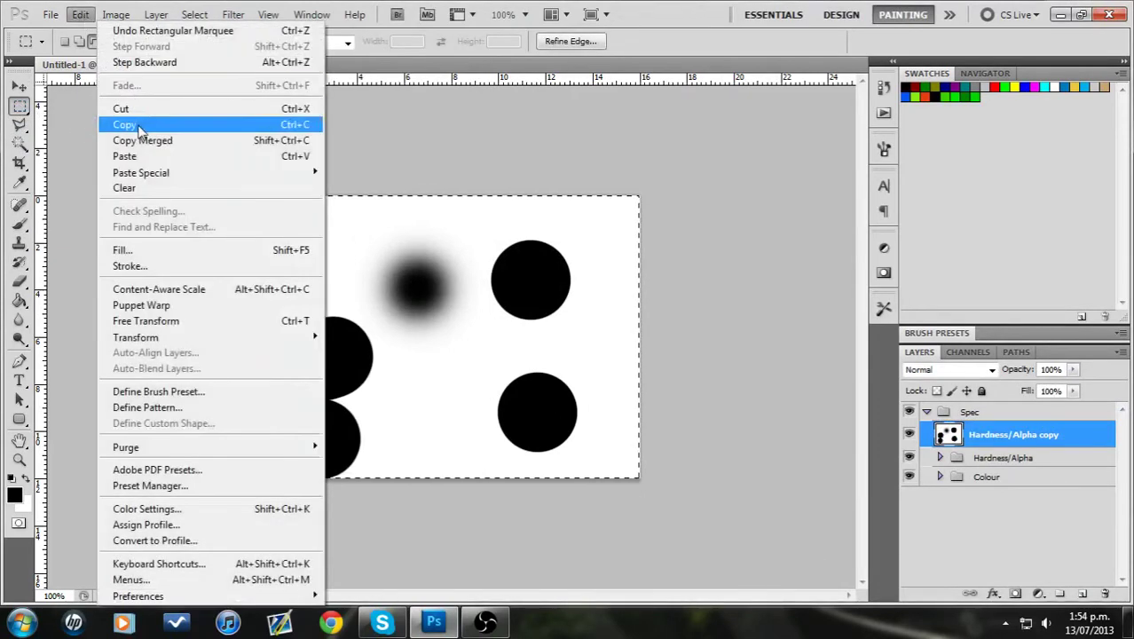
{"action": "left_click", "coordinate": [212, 118]}
Hide the Hardness/Alpha copy and group, then add a layer mask to the Colour group.
{"action": "left_click", "coordinate": [908, 434]}
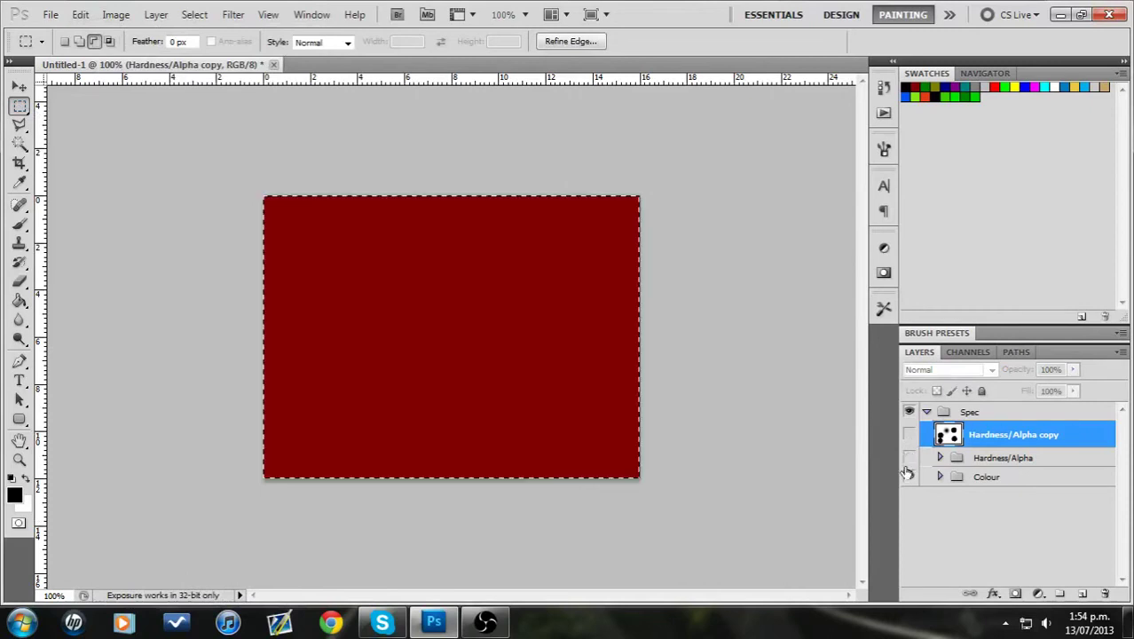
{"action": "left_click", "coordinate": [908, 457]}
{"action": "left_click", "coordinate": [1001, 479]}
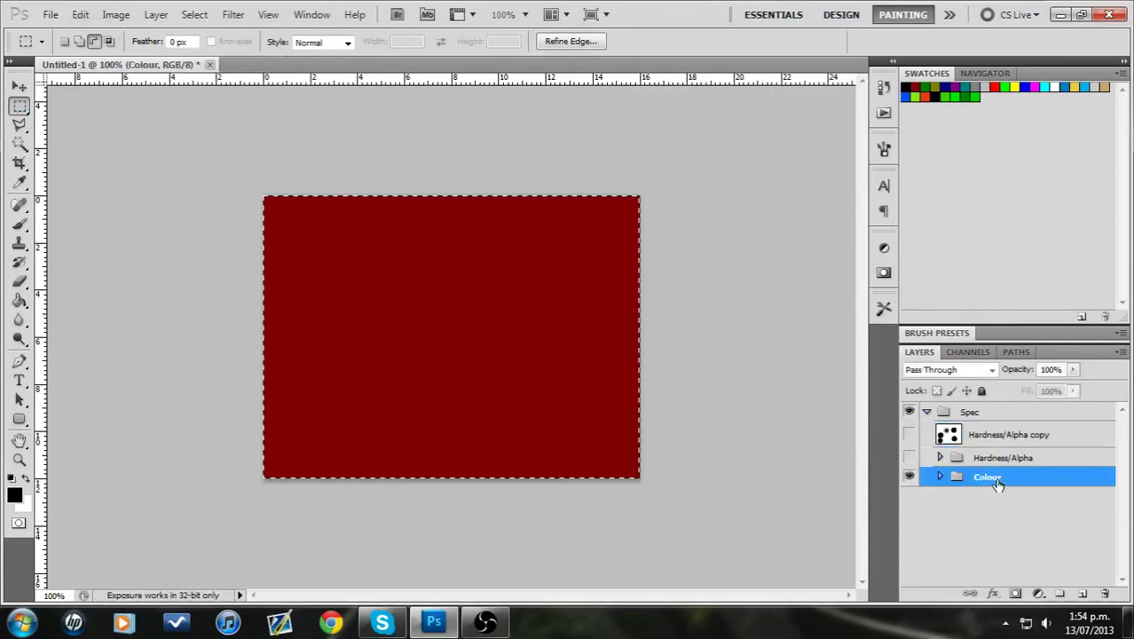
{"action": "left_click", "coordinate": [1015, 594]}
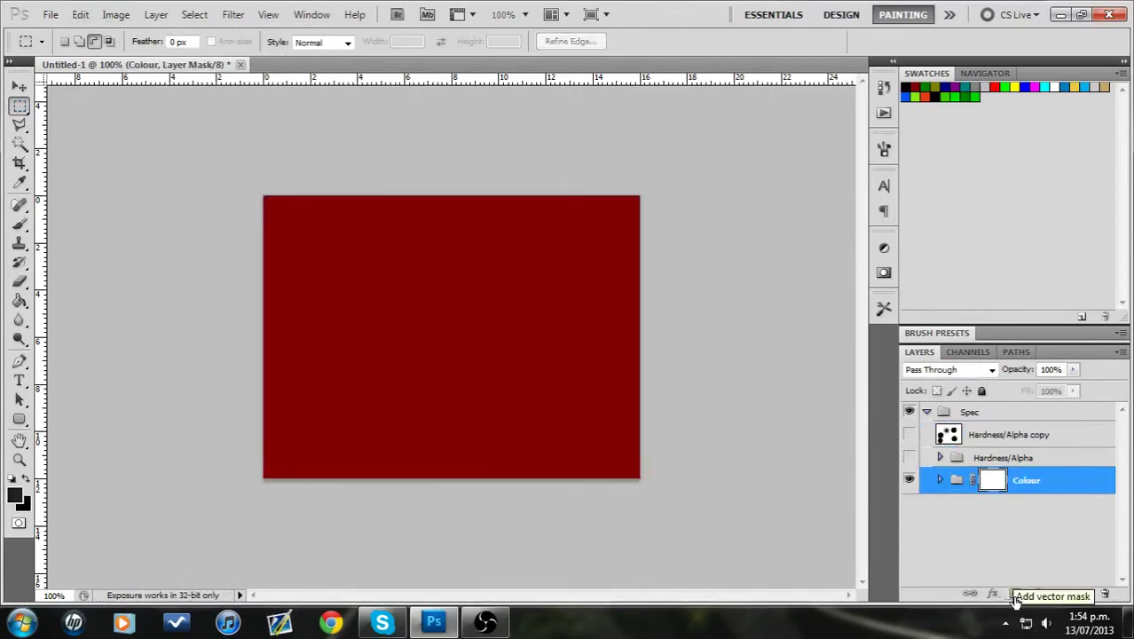
View only the Colour Mask channel and paste the dots into it.
{"action": "left_click", "coordinate": [967, 352]}
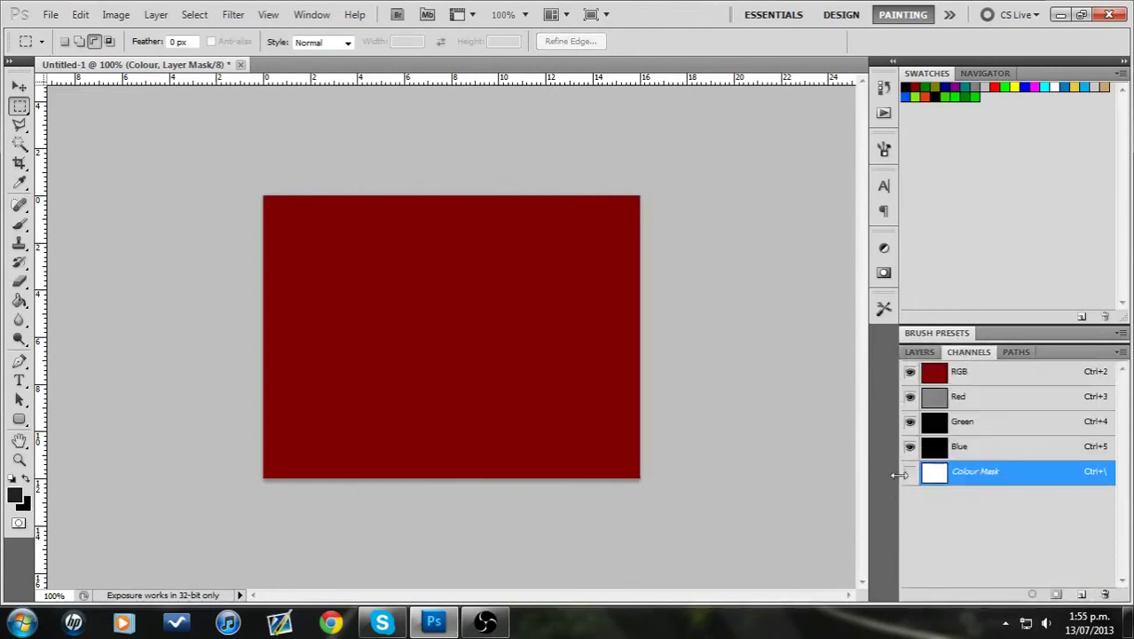
{"action": "left_click", "coordinate": [909, 472]}
{"action": "left_click", "coordinate": [909, 371]}
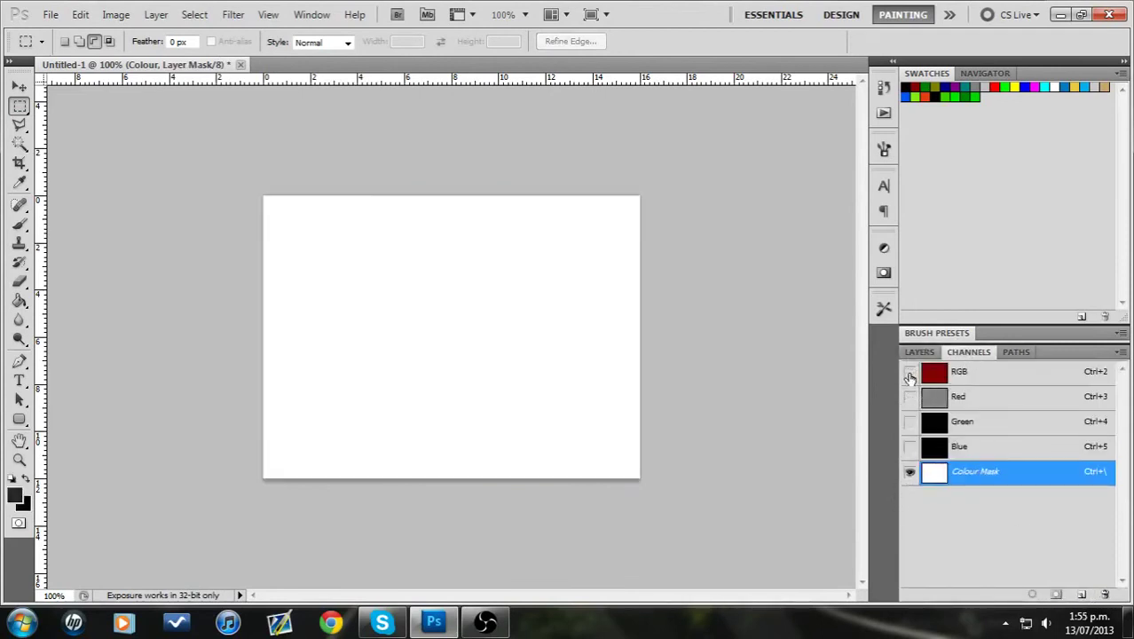
{"action": "left_click", "coordinate": [80, 15]}
{"action": "left_click", "coordinate": [161, 158]}
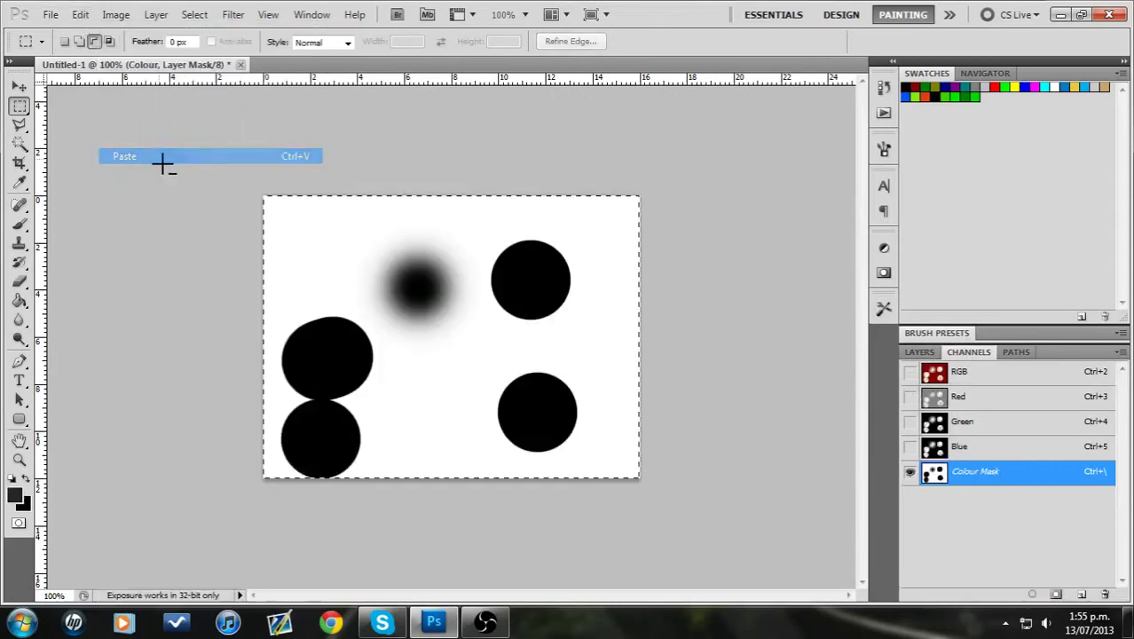
Restore the RGB channel view and deselect.
{"action": "left_click", "coordinate": [909, 372]}
{"action": "left_click", "coordinate": [909, 472]}
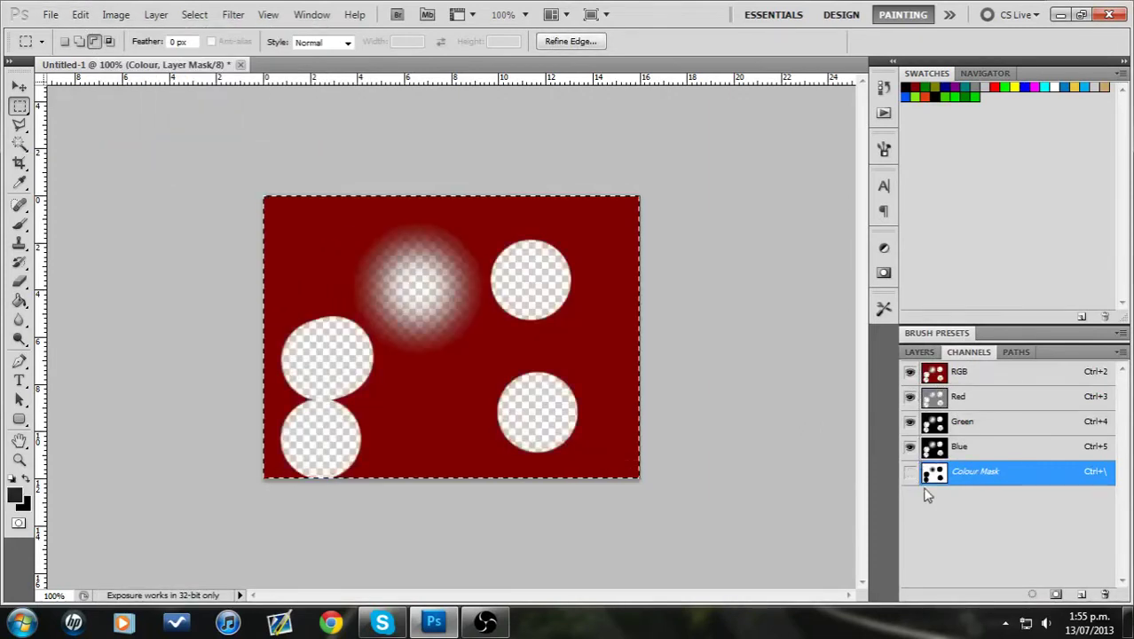
{"action": "right_click", "coordinate": [457, 298]}
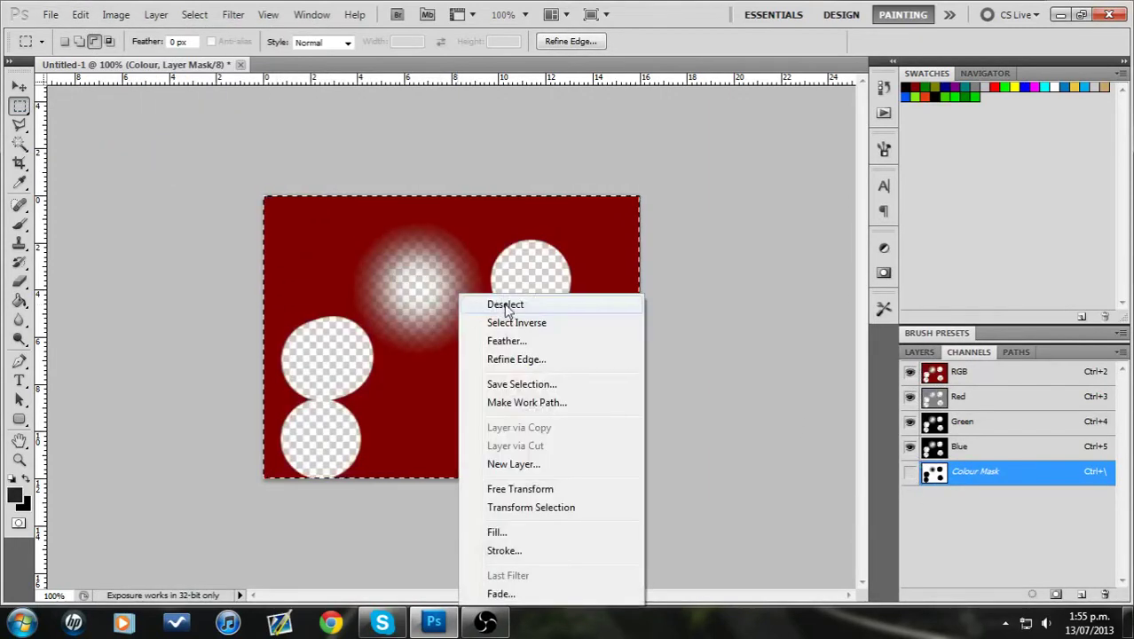
{"action": "left_click", "coordinate": [470, 304]}
Delete the Hardness/Alpha copy layer from the Layers panel.
{"action": "left_click", "coordinate": [919, 351]}
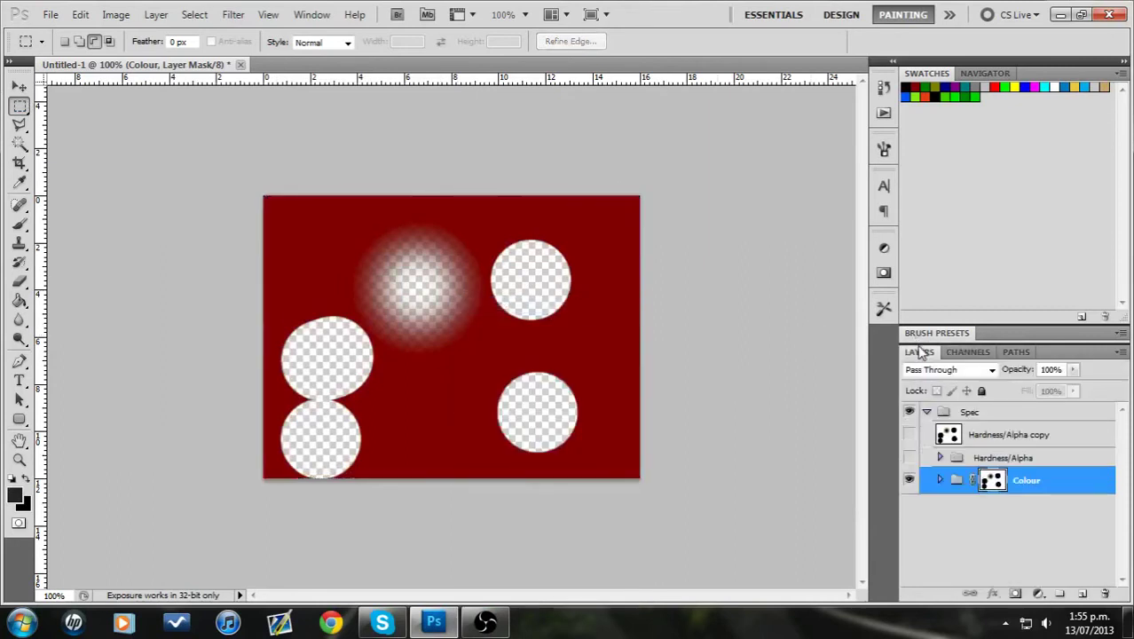
{"action": "left_click", "coordinate": [928, 438]}
{"action": "key", "text": "Delete"}
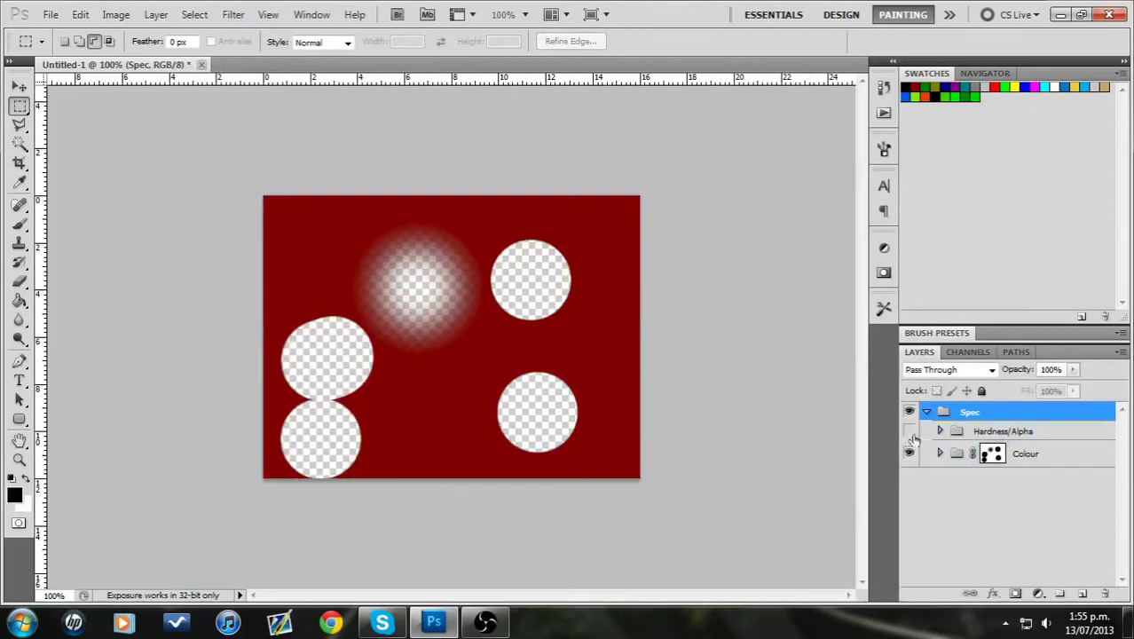
{"action": "left_click", "coordinate": [939, 430]}
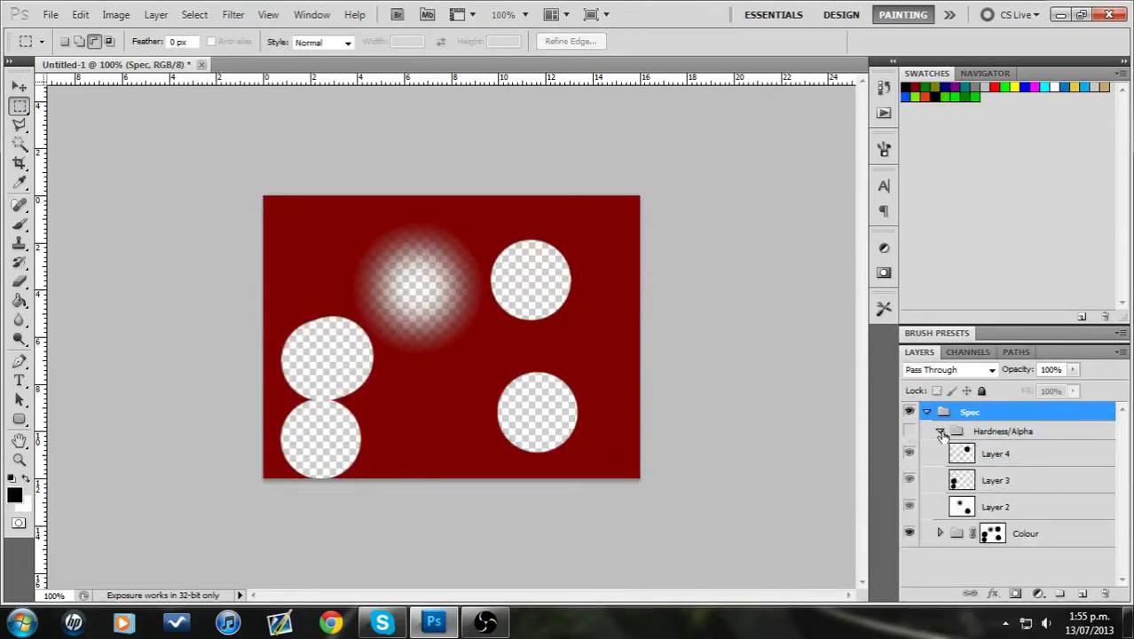
{"action": "left_click", "coordinate": [939, 432]}
View the Colour mask alone and brush a dark grey dot between the lower circles.
{"action": "left_click", "coordinate": [990, 452]}
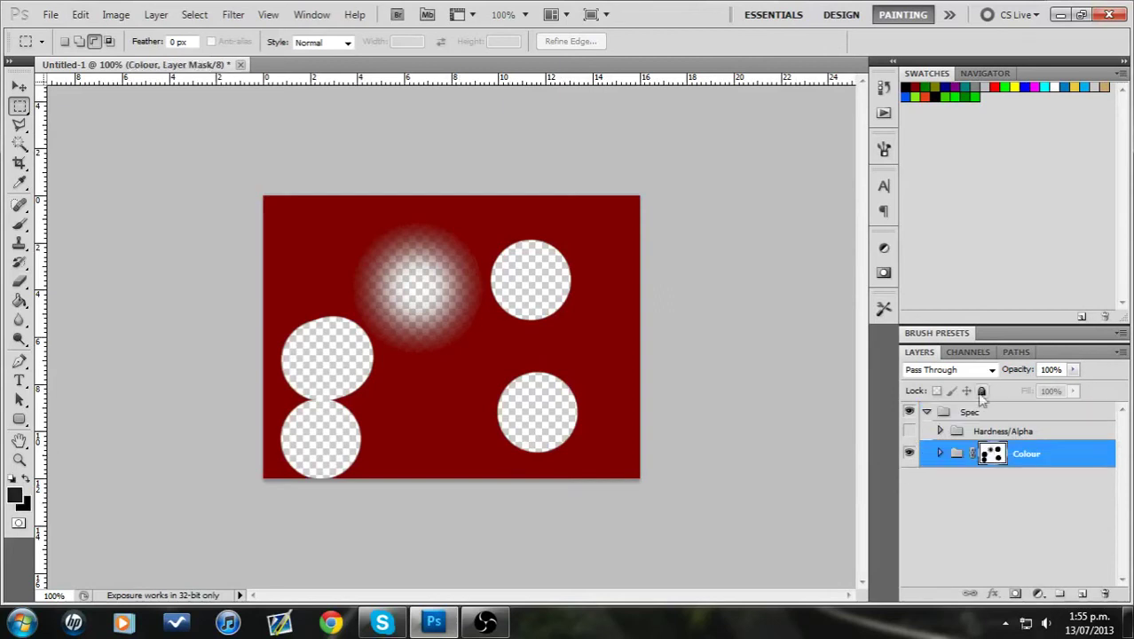
{"action": "left_click", "coordinate": [968, 352]}
{"action": "left_click", "coordinate": [910, 471]}
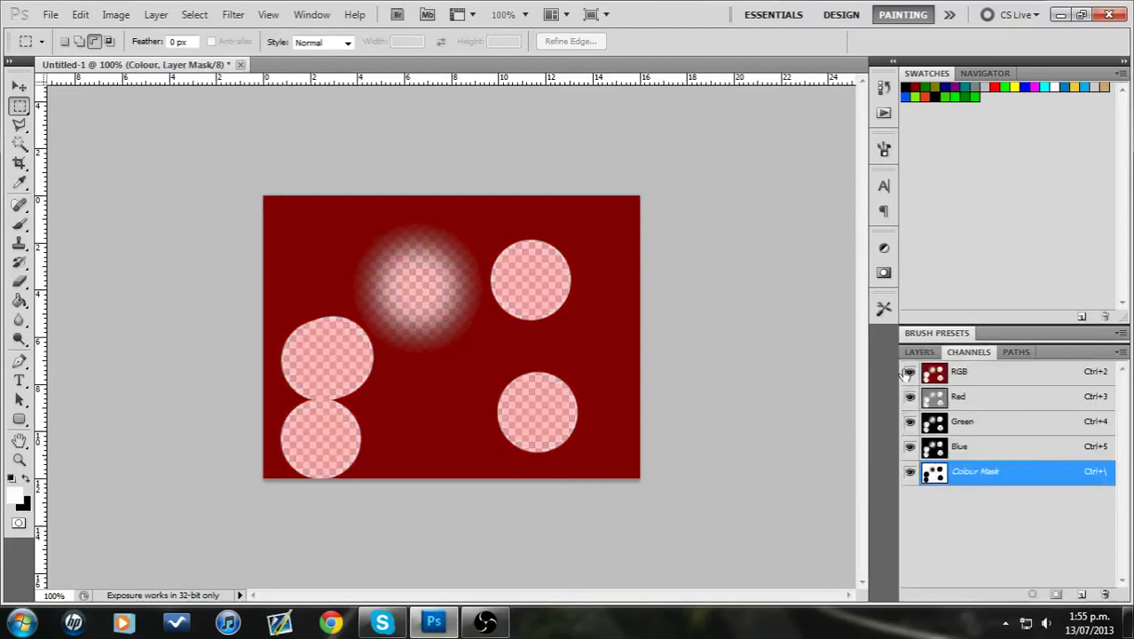
{"action": "left_click", "coordinate": [909, 371]}
{"action": "left_click", "coordinate": [20, 223]}
{"action": "left_click", "coordinate": [445, 404]}
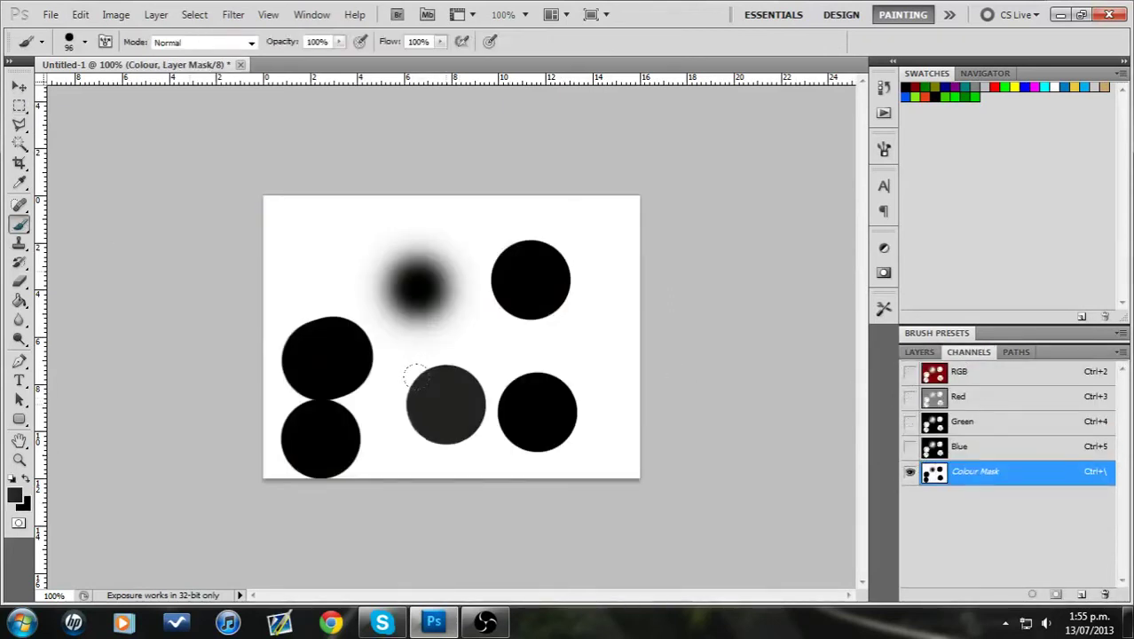
{"action": "left_click_drag", "start_coordinate": [443, 404], "coordinate": [433, 410]}
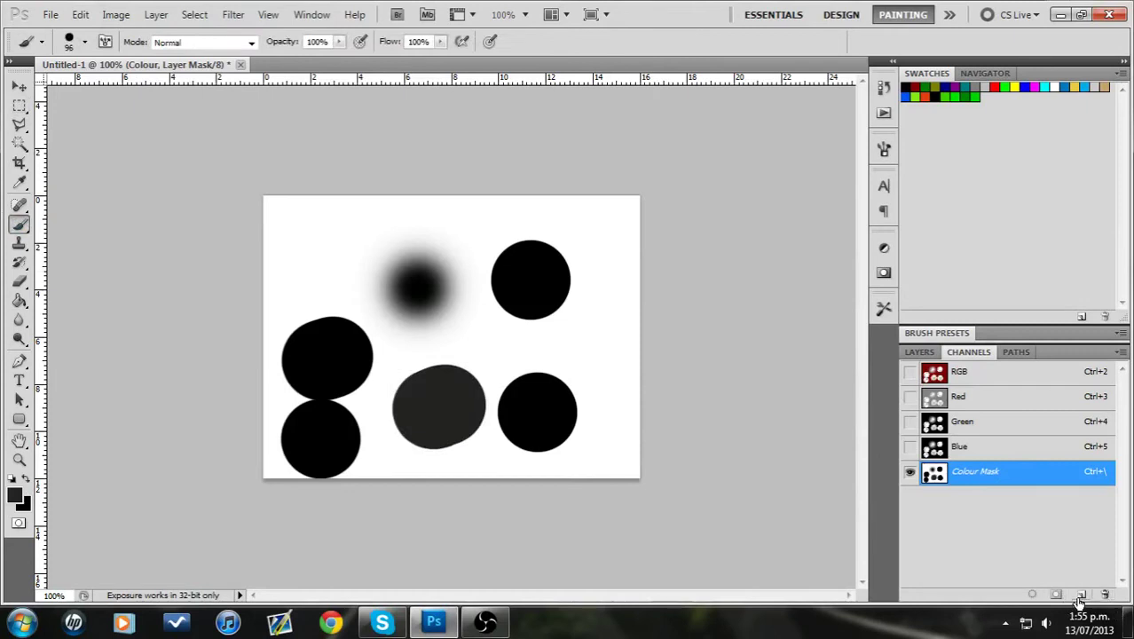
Restore the RGB view and toggle the Hardness/Alpha group on and off for comparison.
{"action": "left_click", "coordinate": [909, 371]}
{"action": "left_click", "coordinate": [909, 477]}
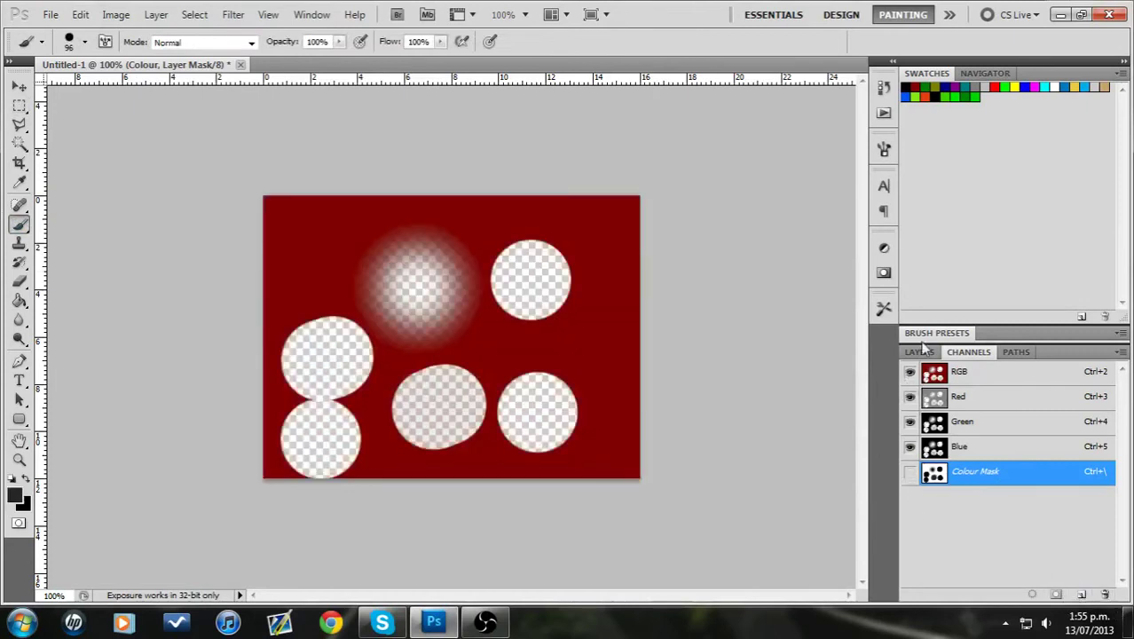
{"action": "left_click", "coordinate": [918, 351]}
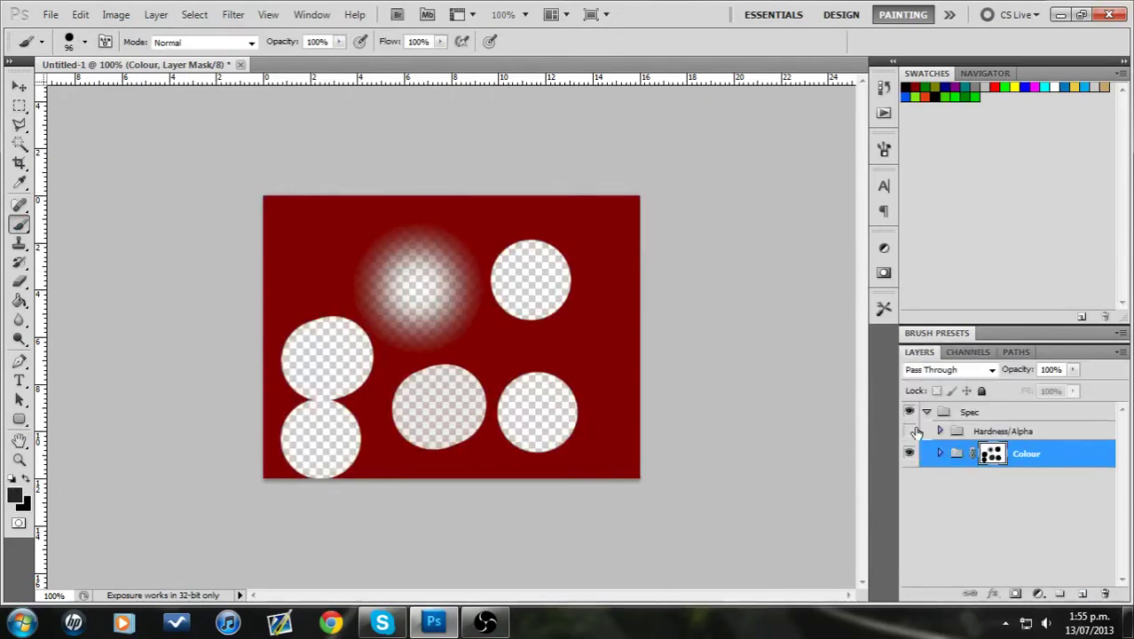
{"action": "left_click", "coordinate": [909, 431]}
{"action": "left_click", "coordinate": [910, 431]}
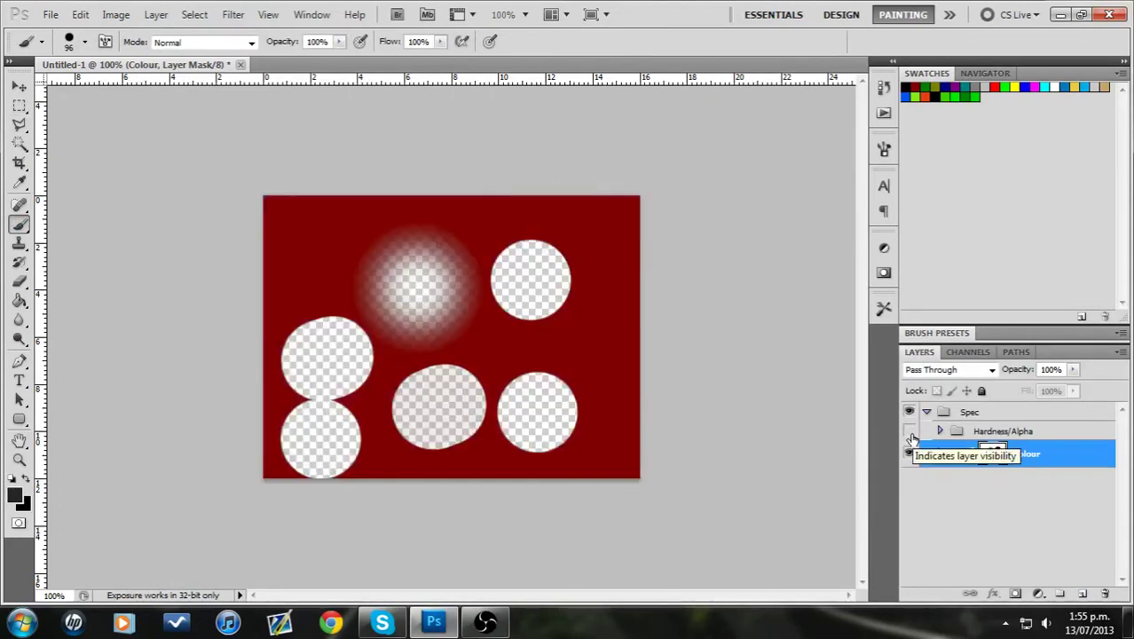
{"action": "left_click", "coordinate": [910, 432]}
{"action": "left_click", "coordinate": [909, 432]}
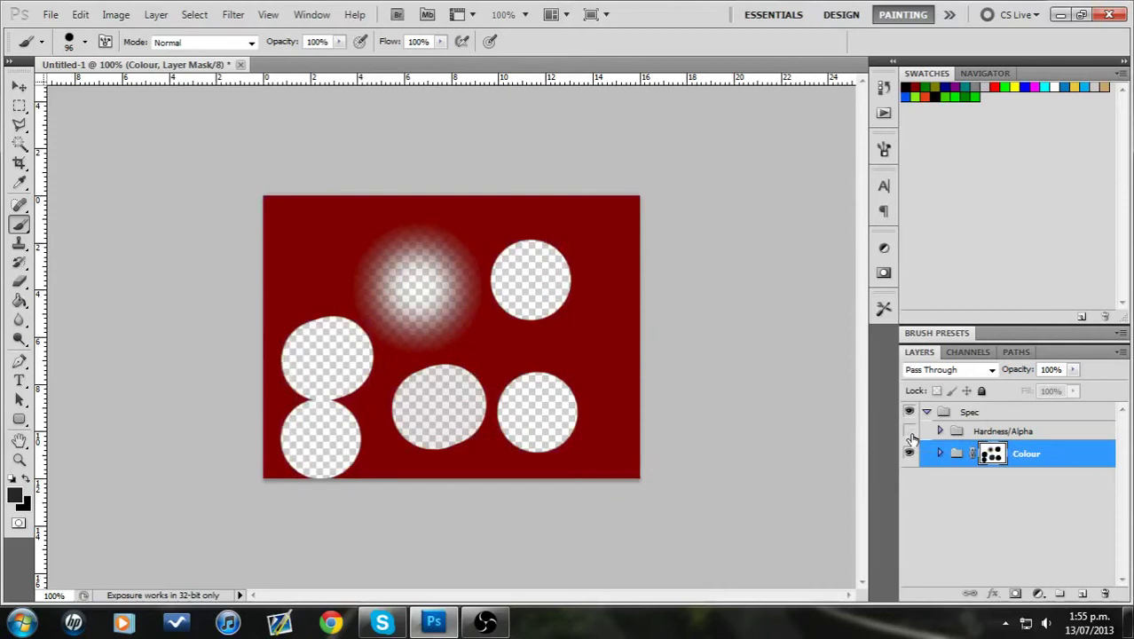
{"action": "left_click", "coordinate": [909, 432]}
Hide Hardness/Alpha, select the Colour group's Layer 1 and brush its left half black.
{"action": "left_click", "coordinate": [909, 432]}
{"action": "left_click", "coordinate": [939, 452]}
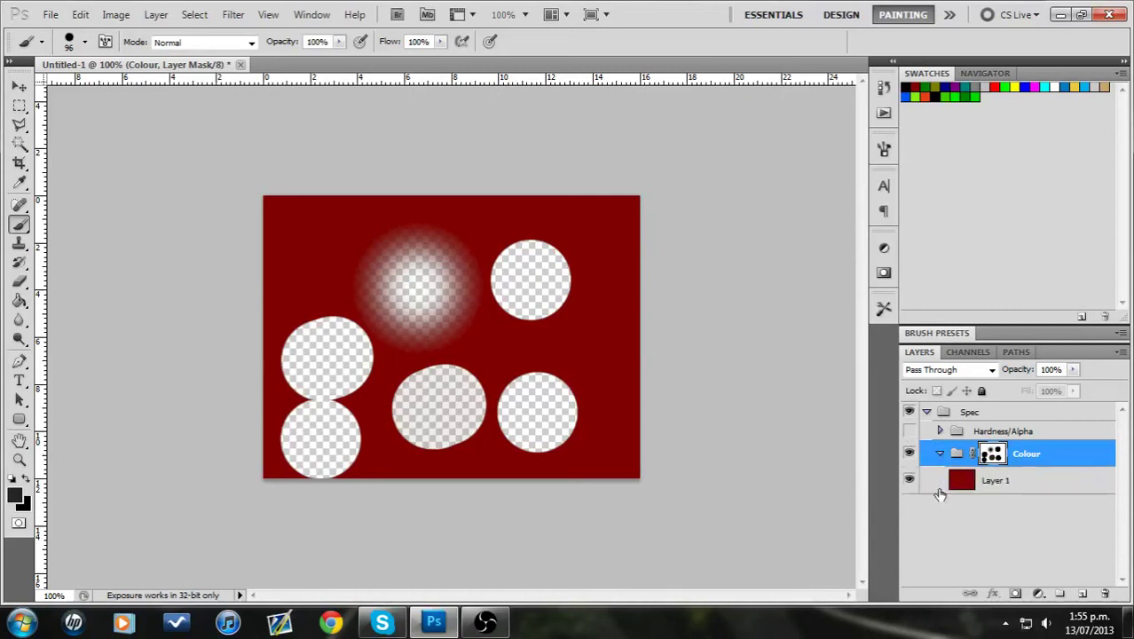
{"action": "left_click", "coordinate": [933, 480]}
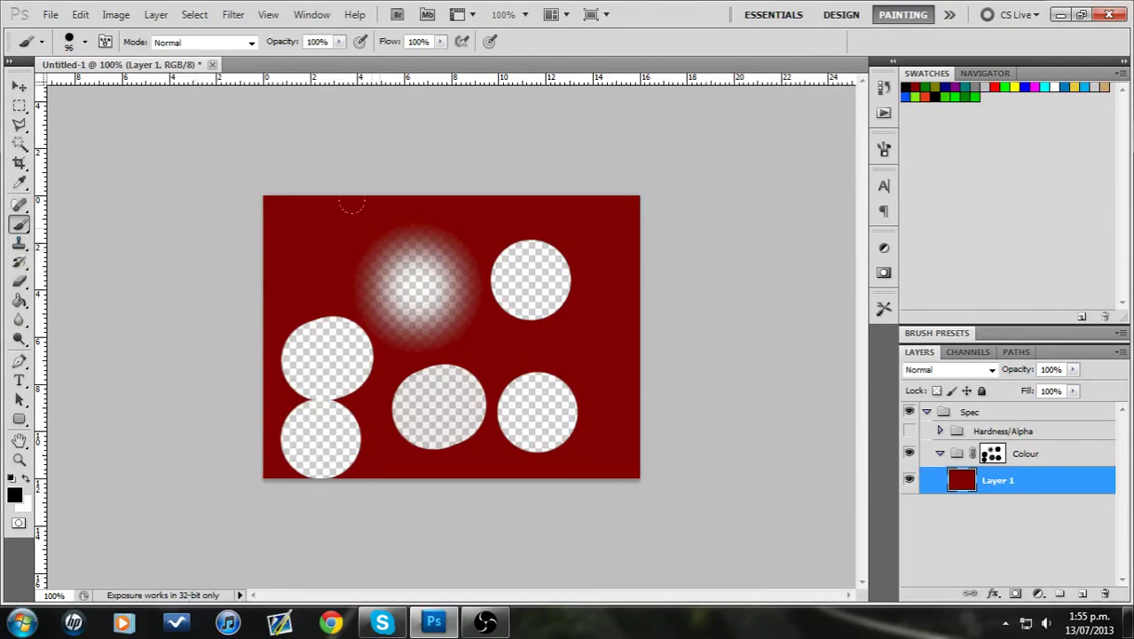
{"action": "mouse_move", "coordinate": [350, 202]}
{"action": "left_mouse_down"}
{"action": "mouse_move", "coordinate": [277, 281]}
{"action": "mouse_move", "coordinate": [275, 202]}
{"action": "mouse_move", "coordinate": [381, 470]}
{"action": "mouse_move", "coordinate": [425, 461]}
{"action": "left_mouse_up"}
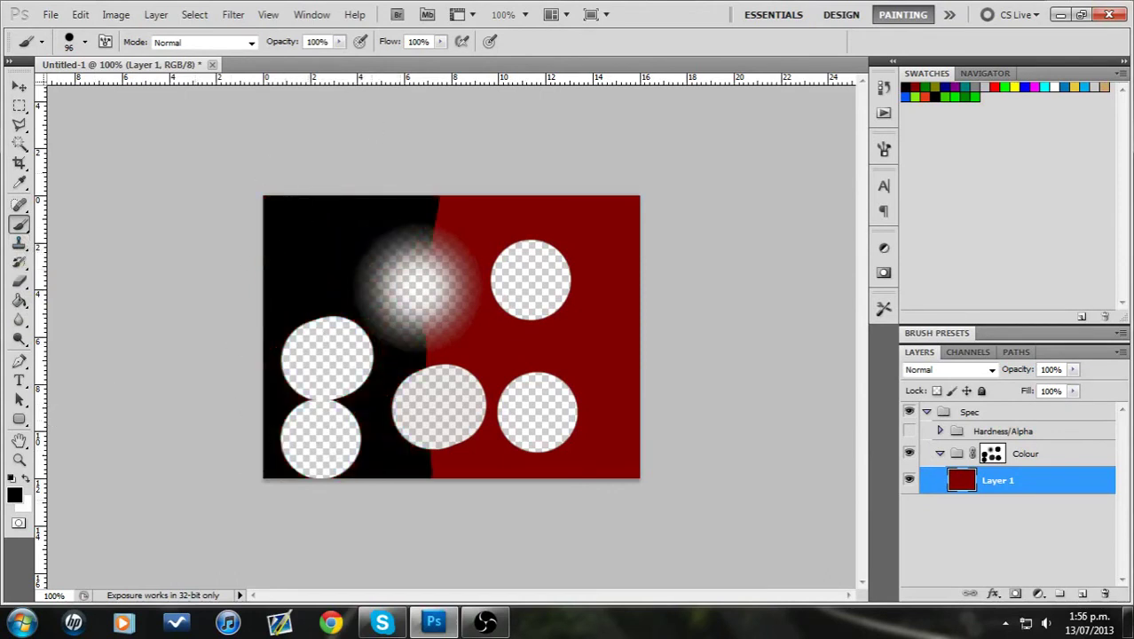
Brush the right half of Layer 1 white, then show the Hardness/Alpha dots again.
{"action": "left_click", "coordinate": [26, 480]}
{"action": "mouse_move", "coordinate": [450, 113]}
{"action": "left_mouse_down"}
{"action": "mouse_move", "coordinate": [475, 107]}
{"action": "mouse_move", "coordinate": [567, 223]}
{"action": "mouse_move", "coordinate": [595, 544]}
{"action": "mouse_move", "coordinate": [523, 196]}
{"action": "mouse_move", "coordinate": [519, 576]}
{"action": "left_mouse_up"}
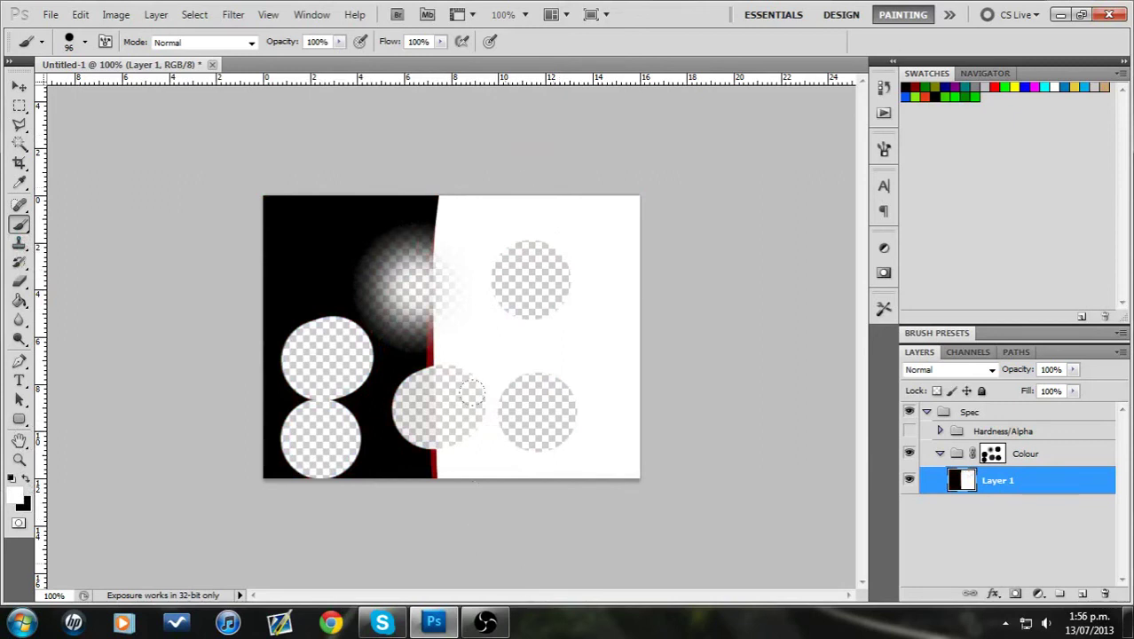
{"action": "mouse_move", "coordinate": [462, 93]}
{"action": "left_mouse_down"}
{"action": "mouse_move", "coordinate": [431, 330]}
{"action": "mouse_move", "coordinate": [438, 519]}
{"action": "left_mouse_up"}
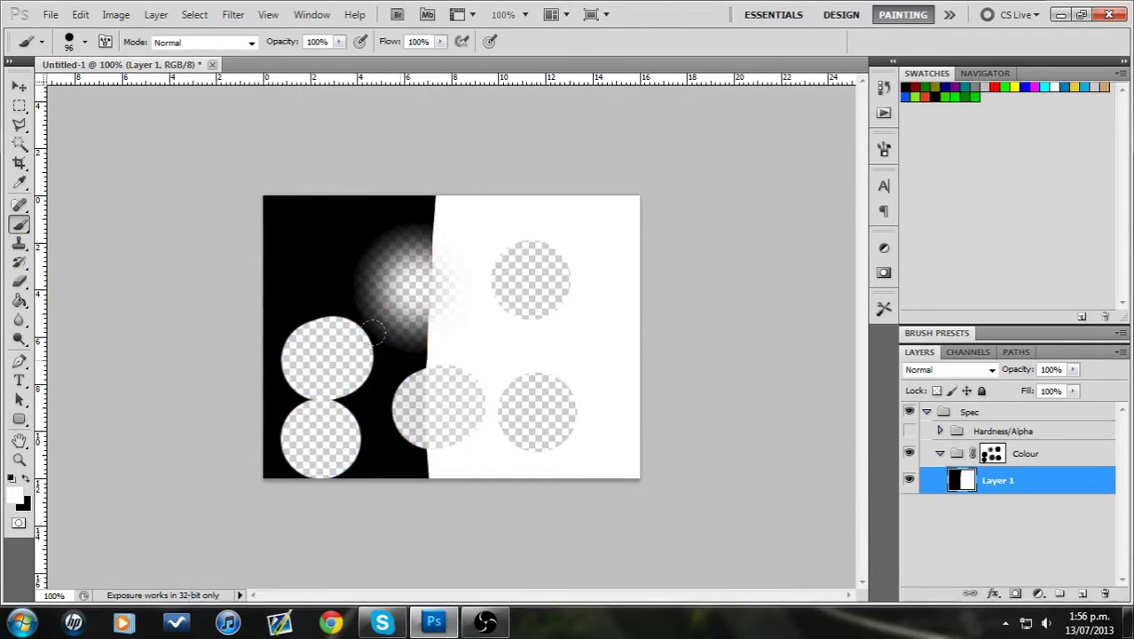
{"action": "left_click", "coordinate": [939, 454]}
{"action": "left_click", "coordinate": [908, 431]}
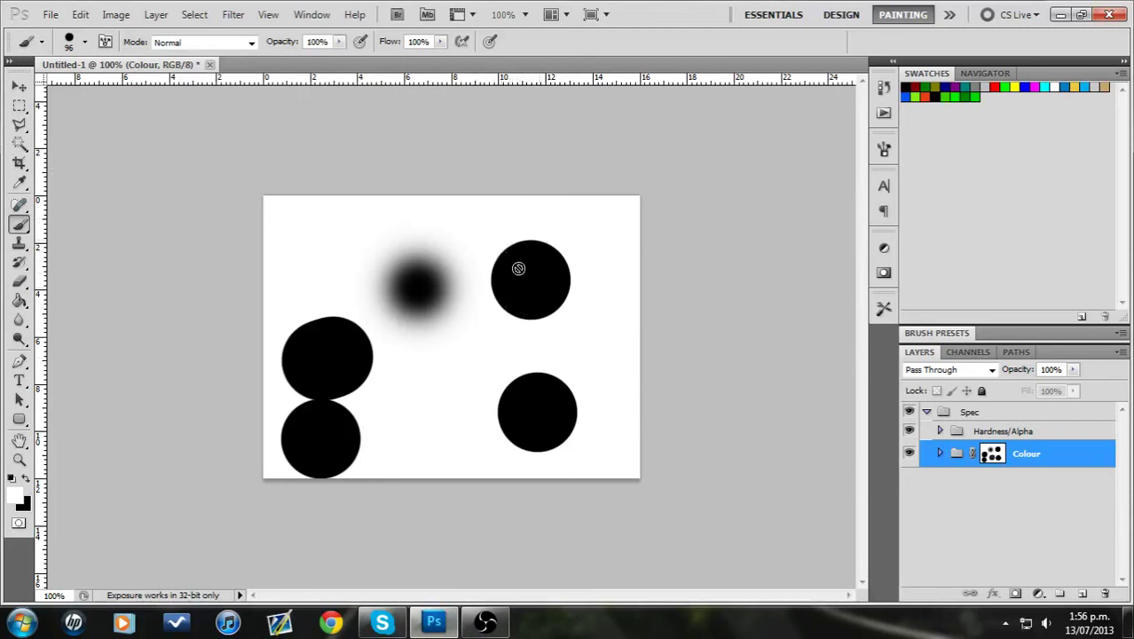
Set the 96 px brush to 0% hardness and dismiss the brush error message.
{"action": "left_click", "coordinate": [84, 42]}
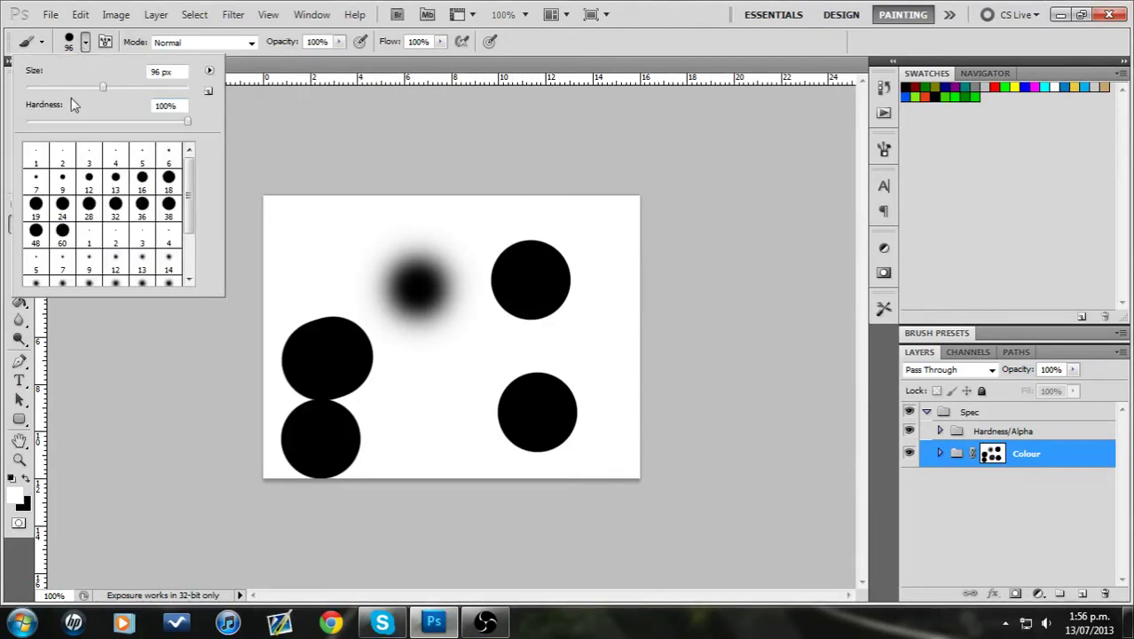
{"action": "left_click", "coordinate": [168, 106]}
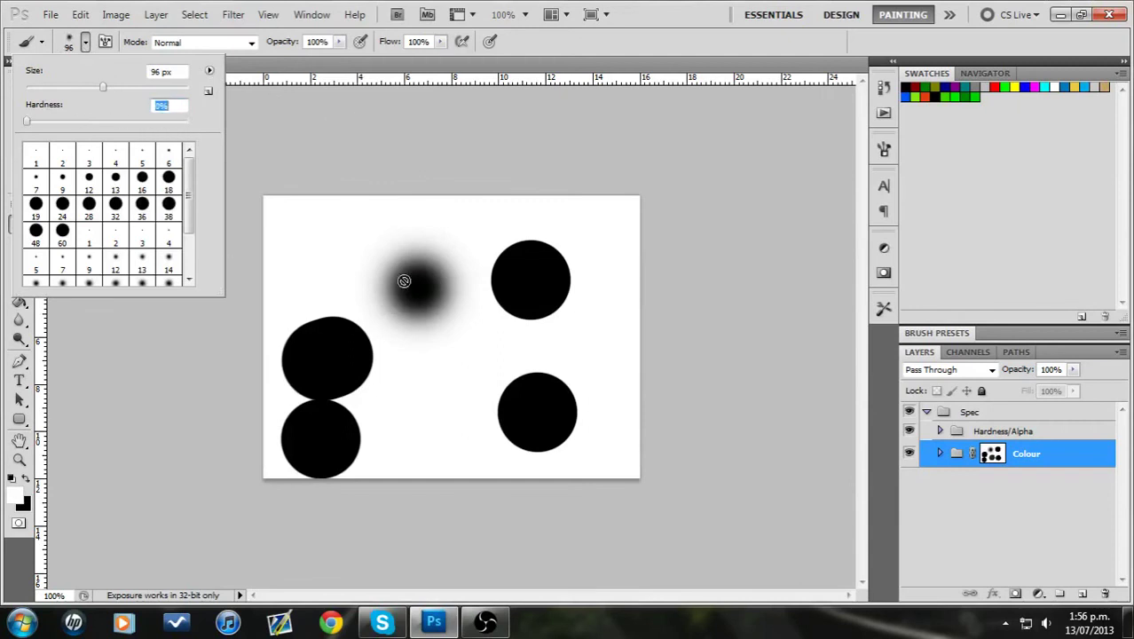
{"action": "left_click", "coordinate": [311, 259]}
{"action": "left_click", "coordinate": [569, 252]}
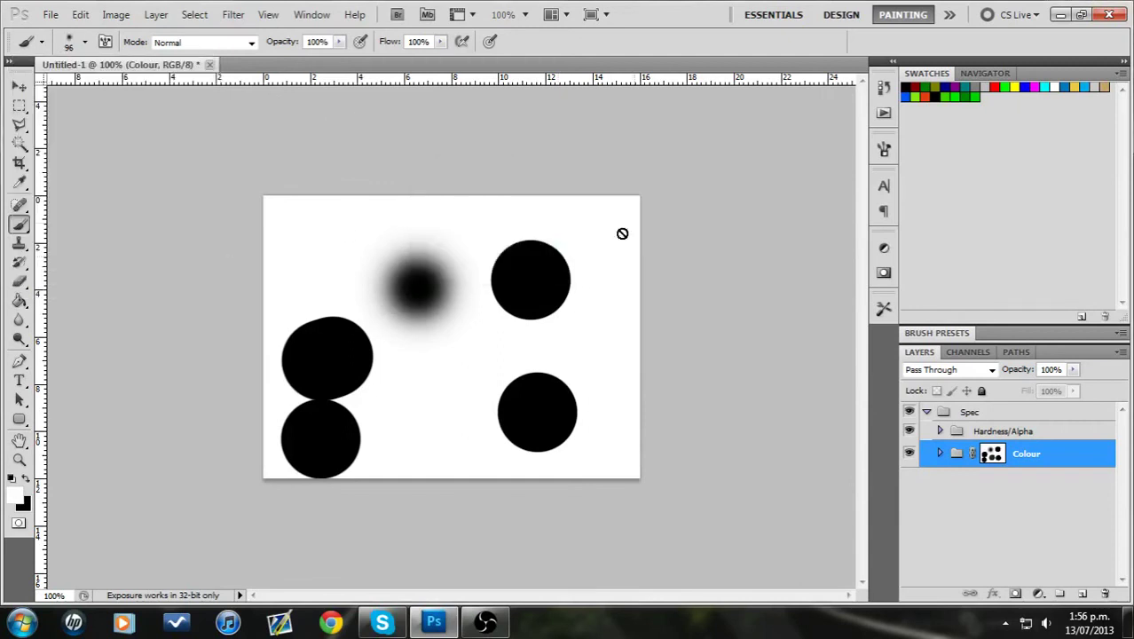